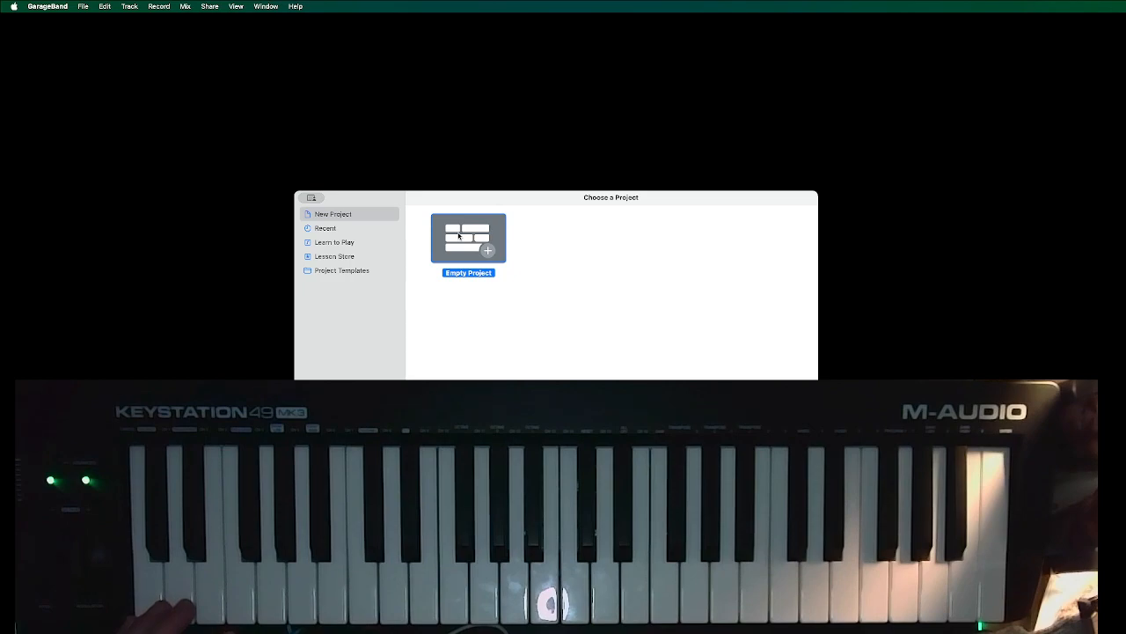
Create an empty project with a MIDI software instrument track.
key(Return)
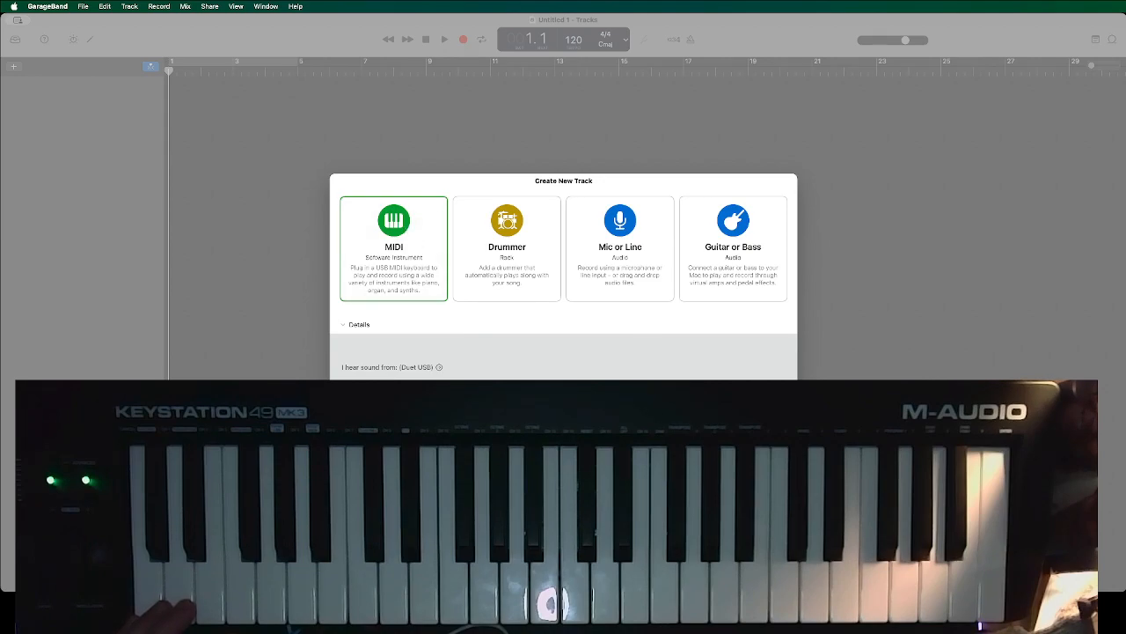
key(Return)
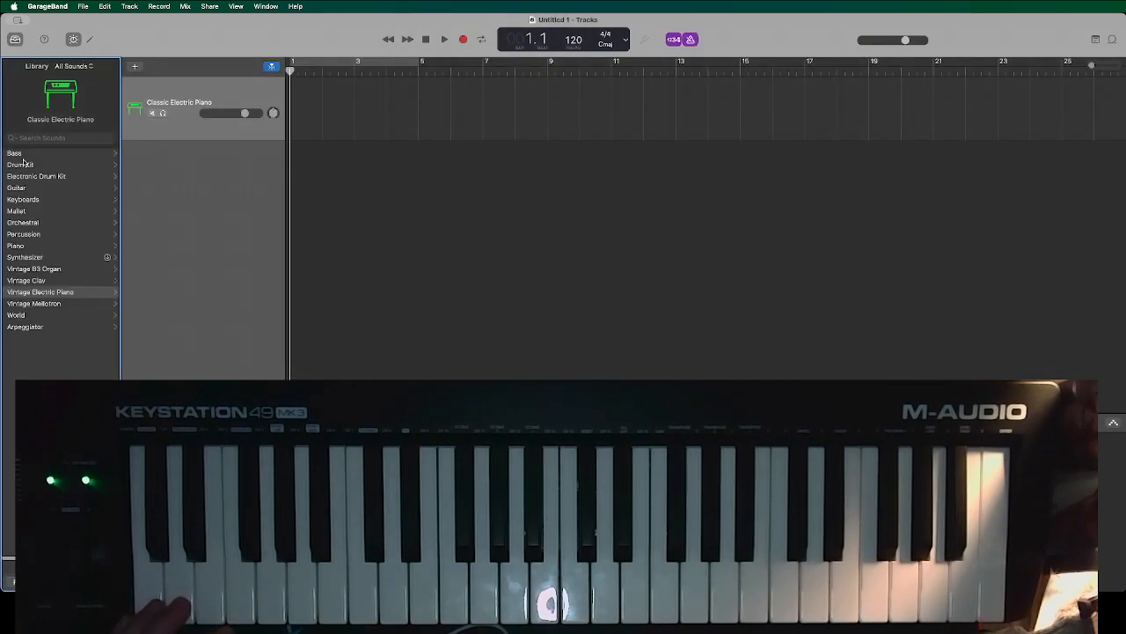
Audition several Electronic Drum Kit sounds from the library and assign Advanced Machines to the track.
click(39, 177)
click(32, 166)
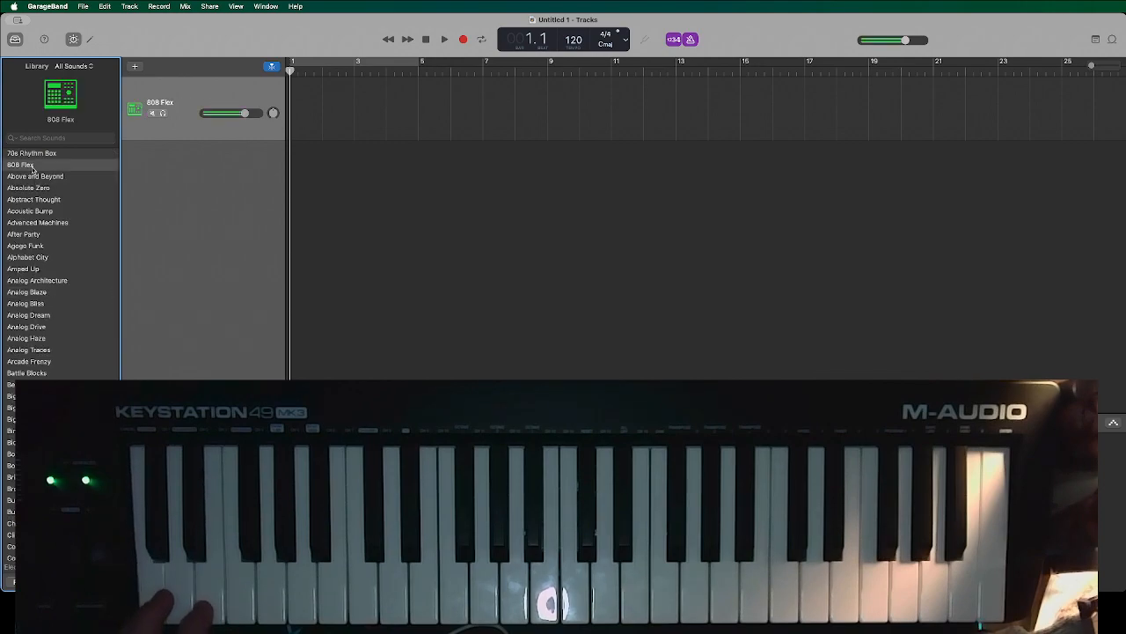
click(37, 156)
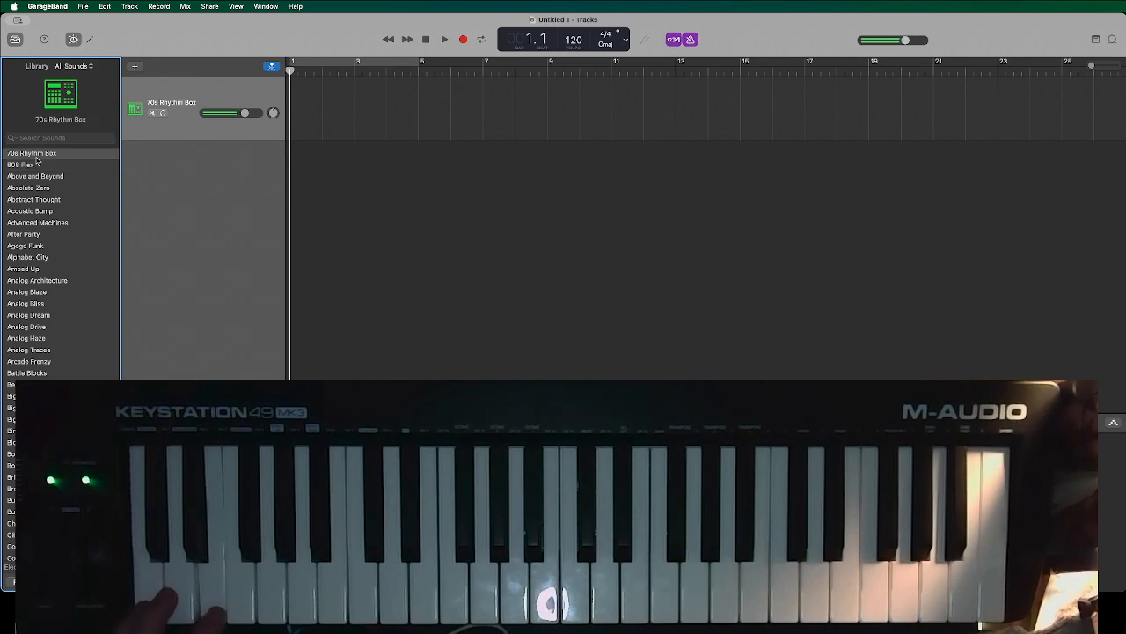
click(41, 186)
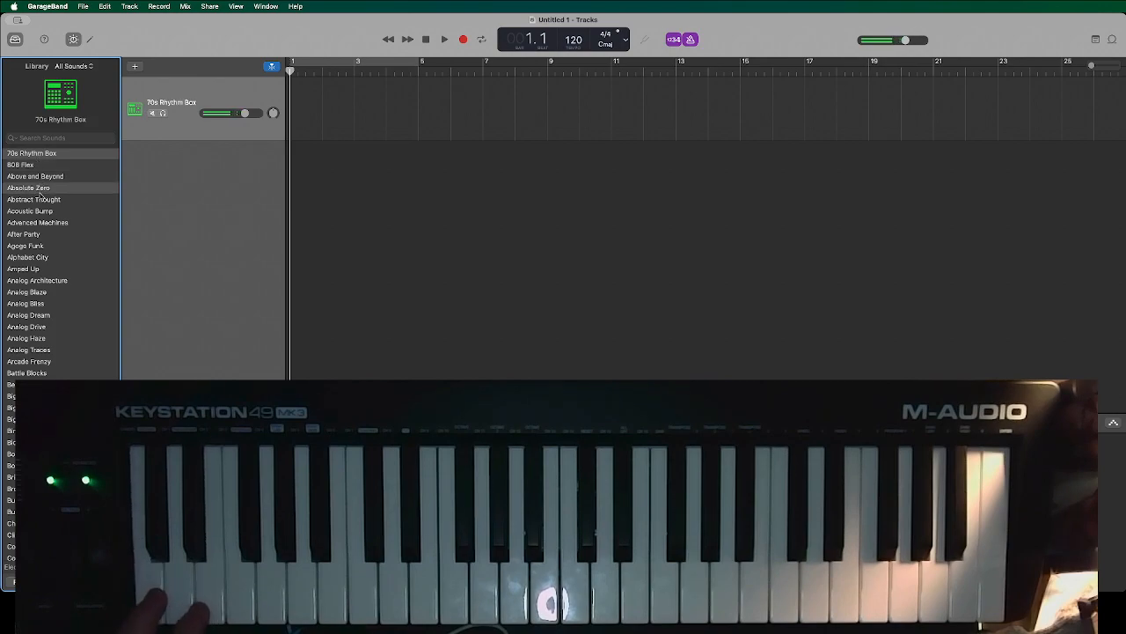
click(48, 202)
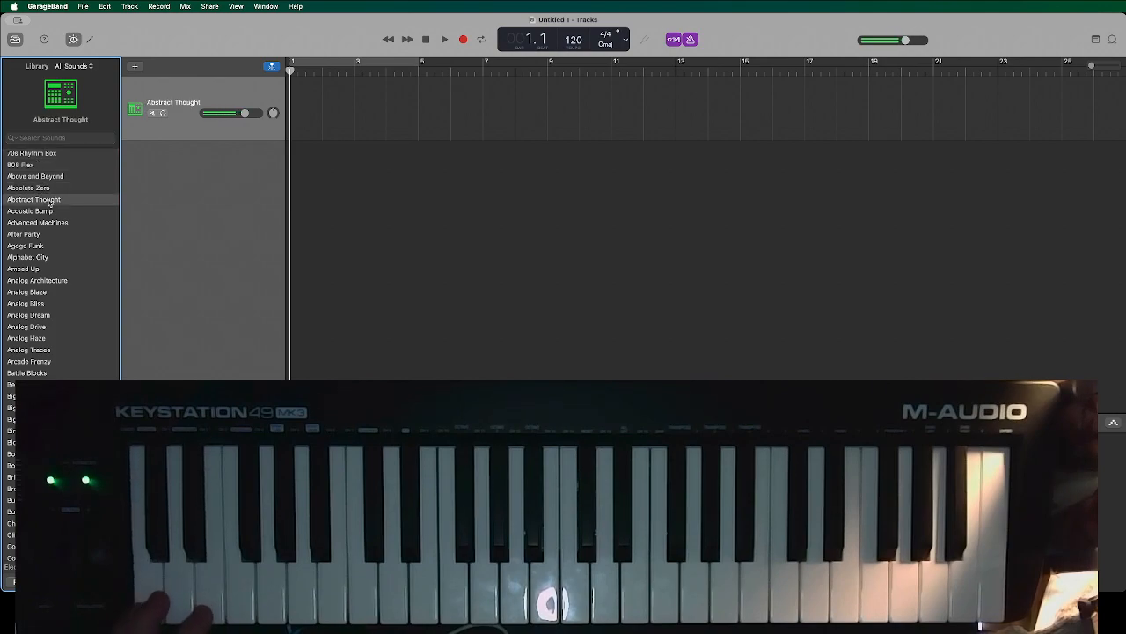
click(46, 211)
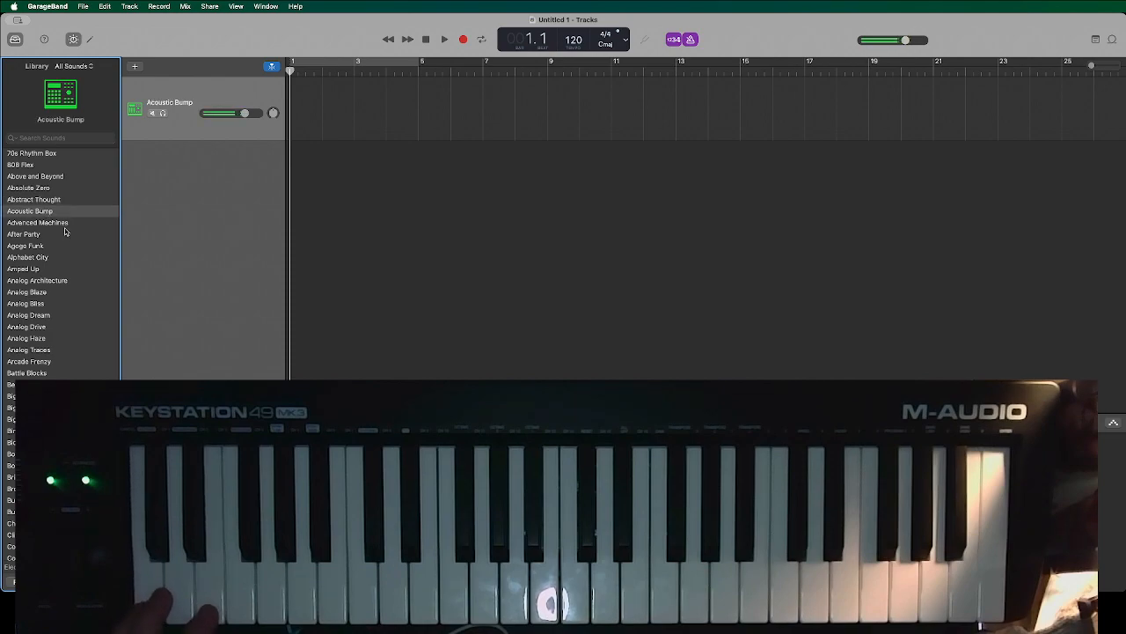
click(62, 223)
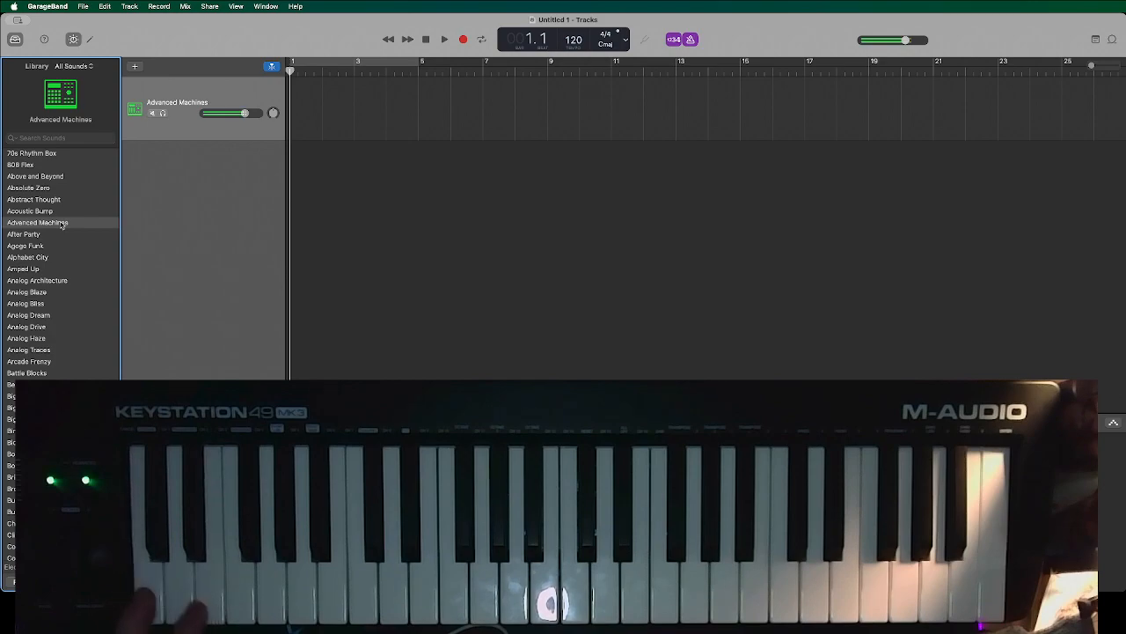
Show the Apple Loops browser and look through the unfiltered list of available loops.
click(1114, 40)
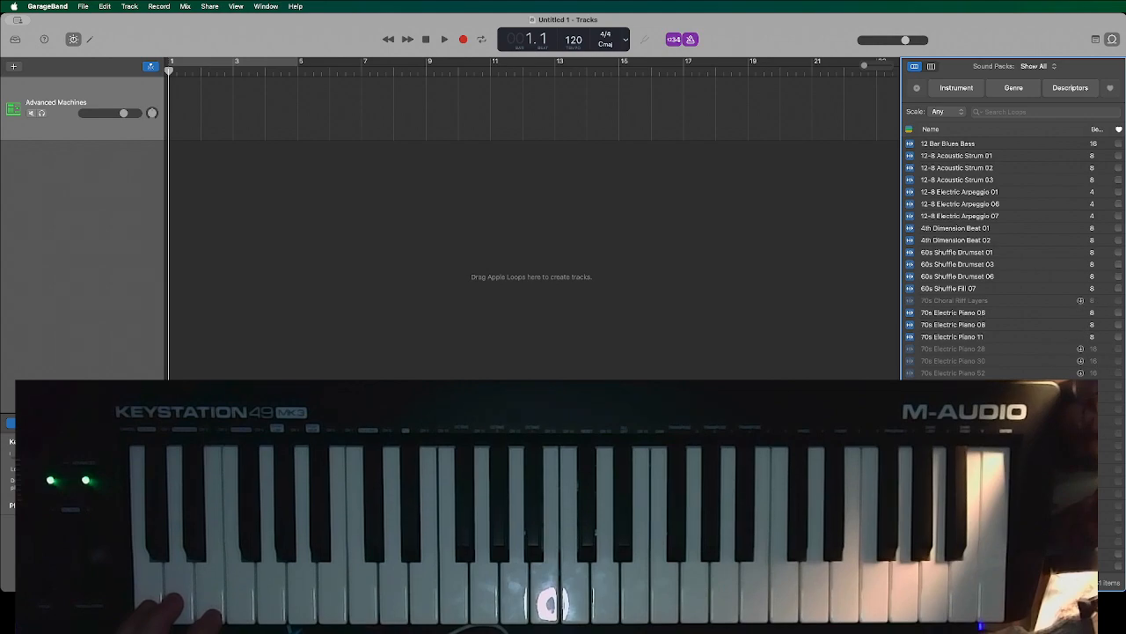
scroll(1080, 352, down, 5)
scroll(1081, 352, down, 10)
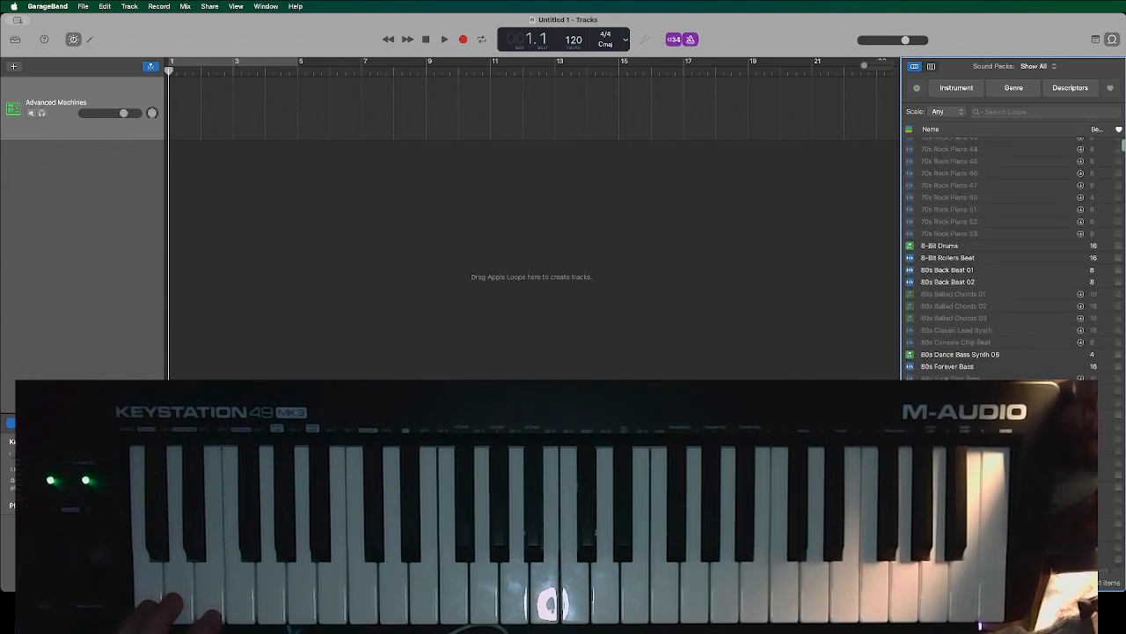
scroll(1008, 304, down, 2)
scroll(1025, 333, down, 5)
scroll(1012, 336, down, 15)
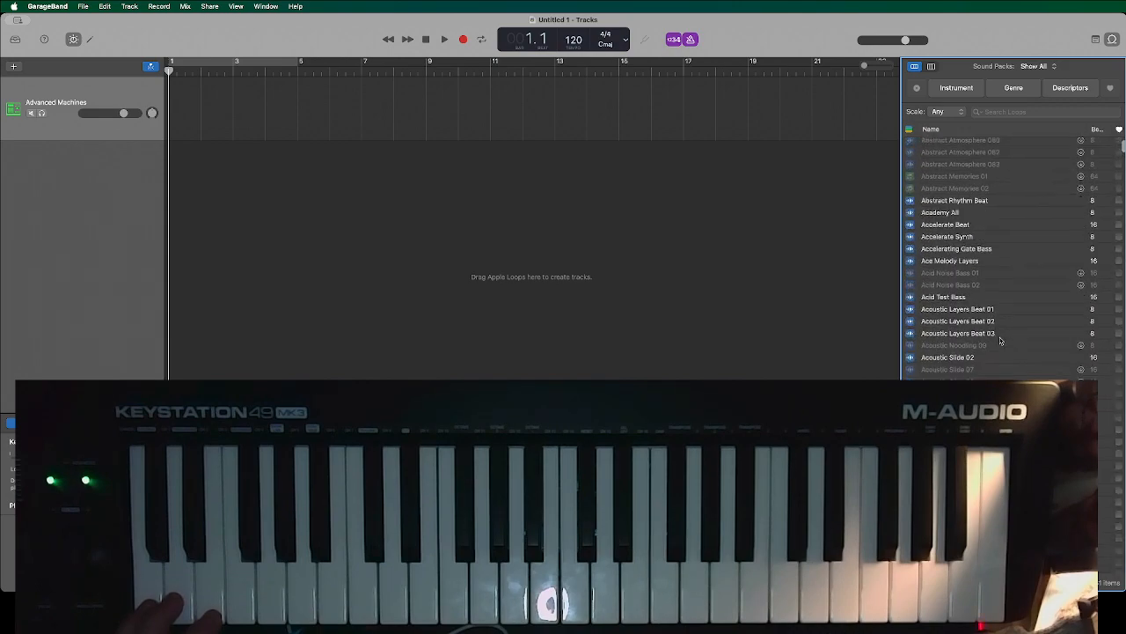
scroll(1001, 340, down, 1)
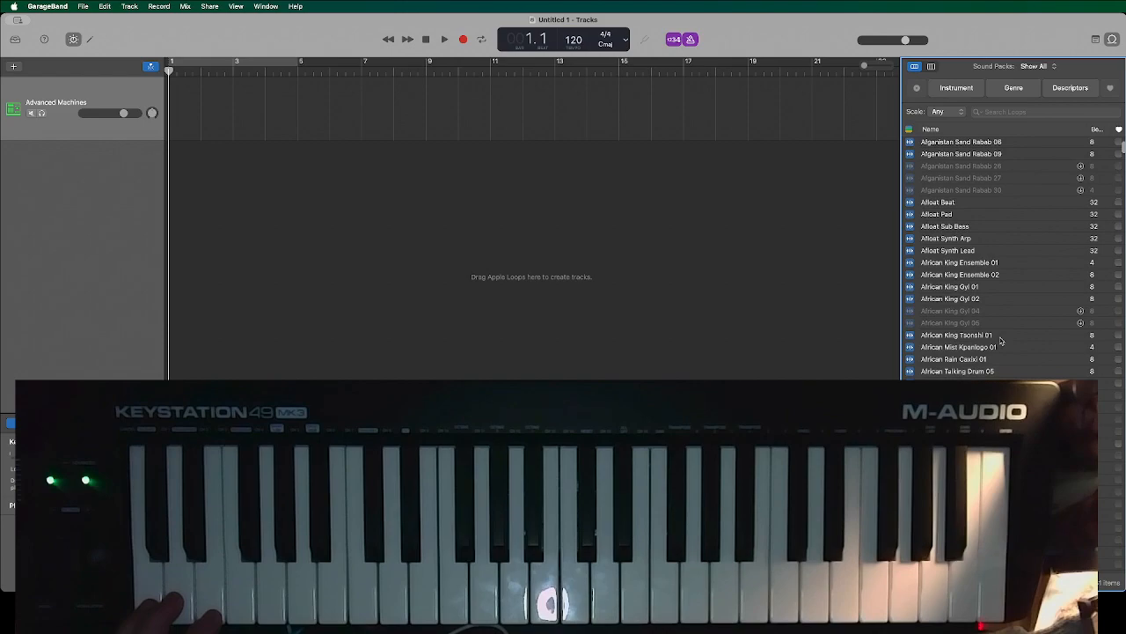
scroll(1001, 341, up, 8)
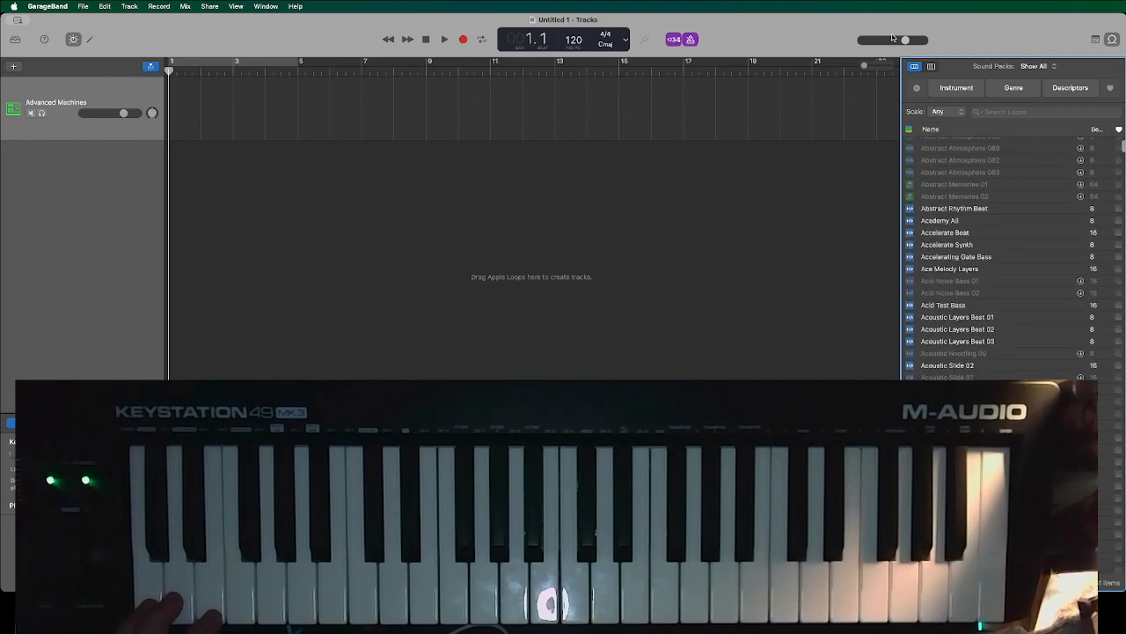
Filter the loops by the Synths instrument and preview Ancient Shrine Arp 01 and Ancient Shrine Lead 07.
click(958, 89)
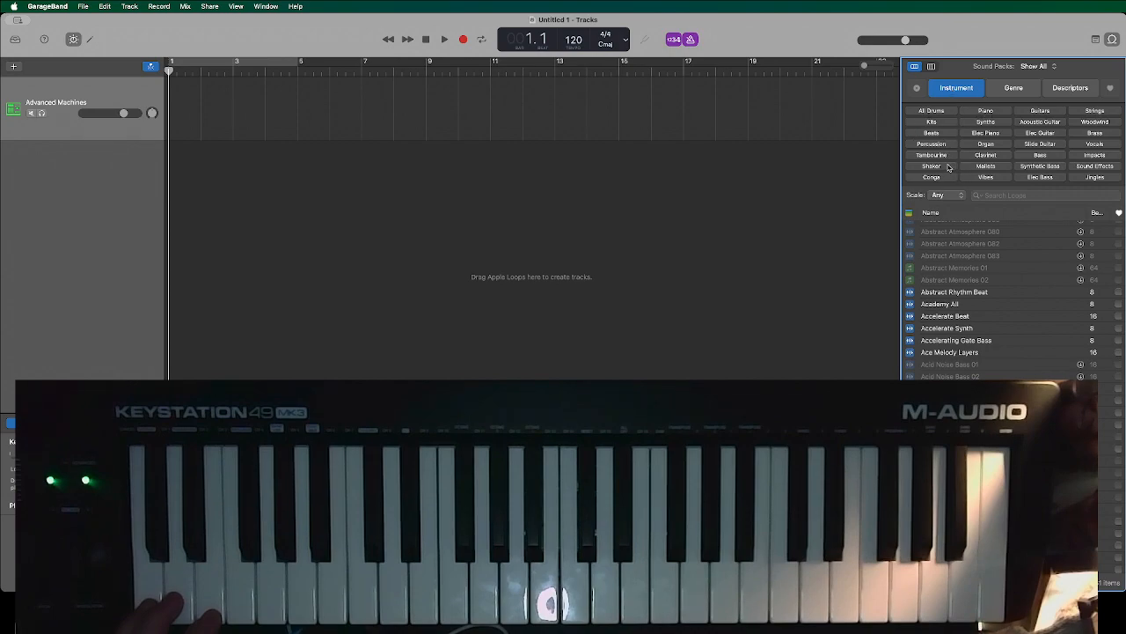
click(980, 123)
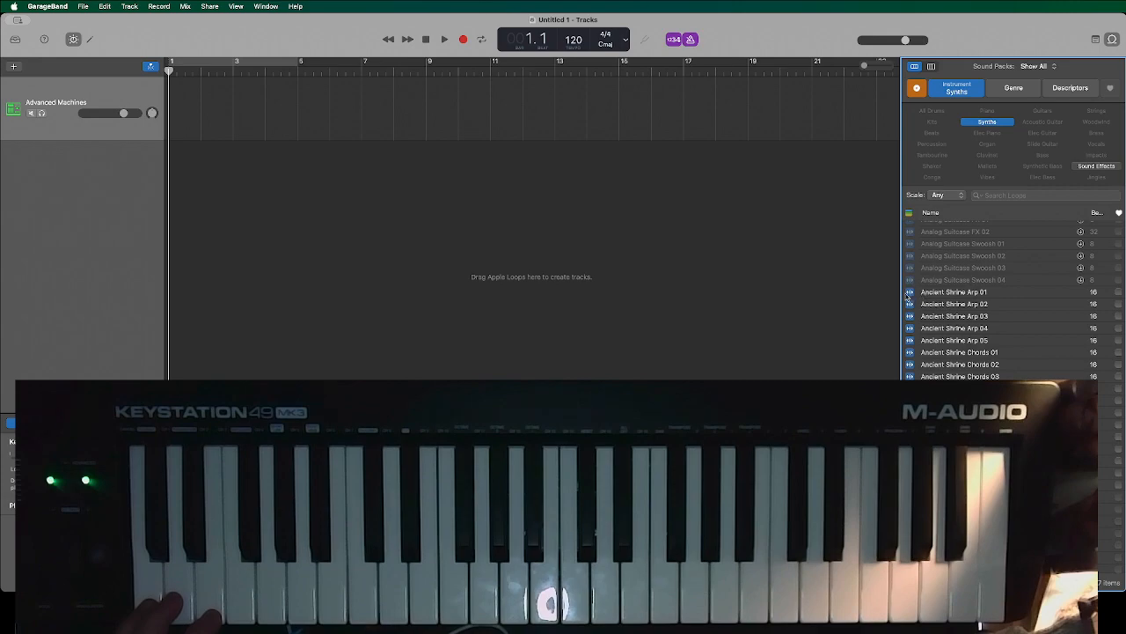
click(911, 295)
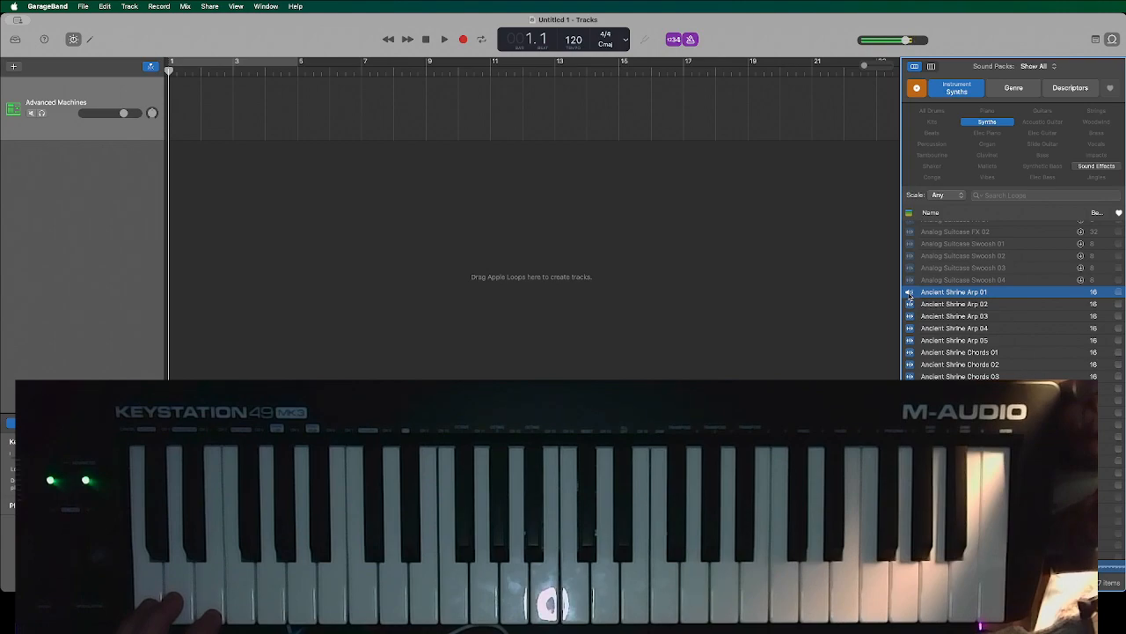
click(910, 295)
scroll(910, 330, down, 3)
scroll(911, 330, up, 4)
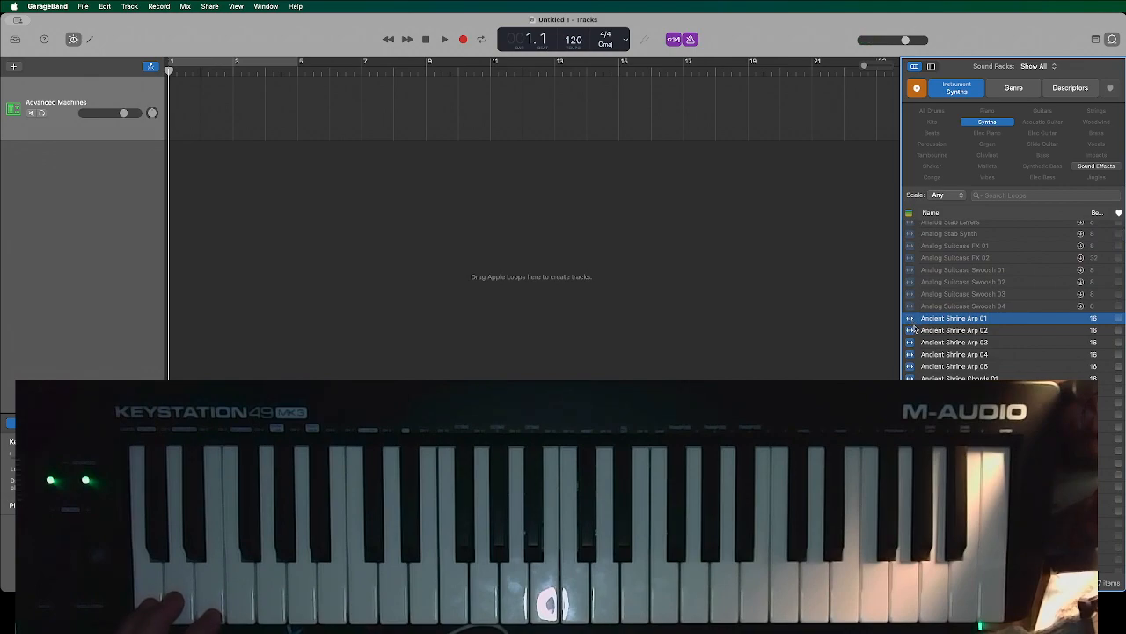
scroll(913, 327, down, 10)
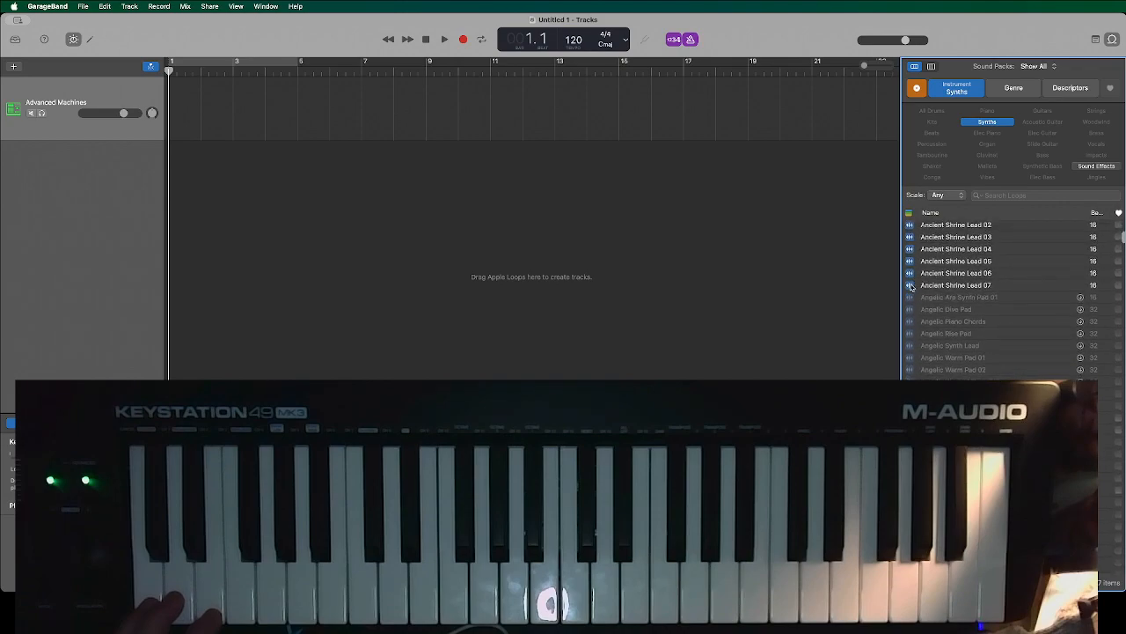
click(911, 286)
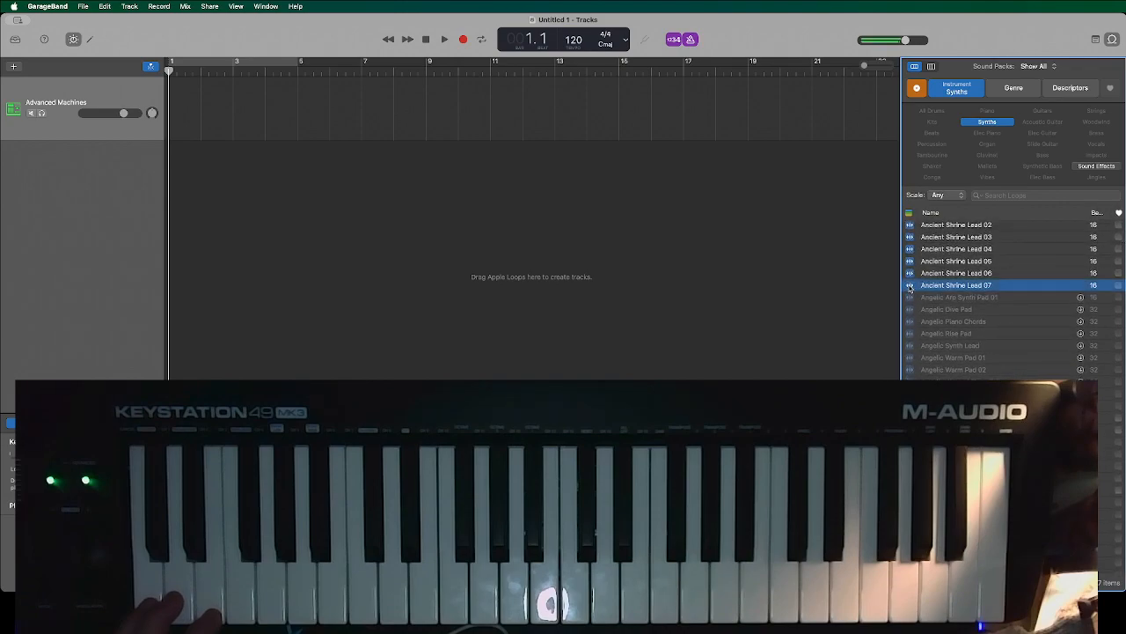
scroll(959, 334, down, 10)
scroll(959, 333, down, 10)
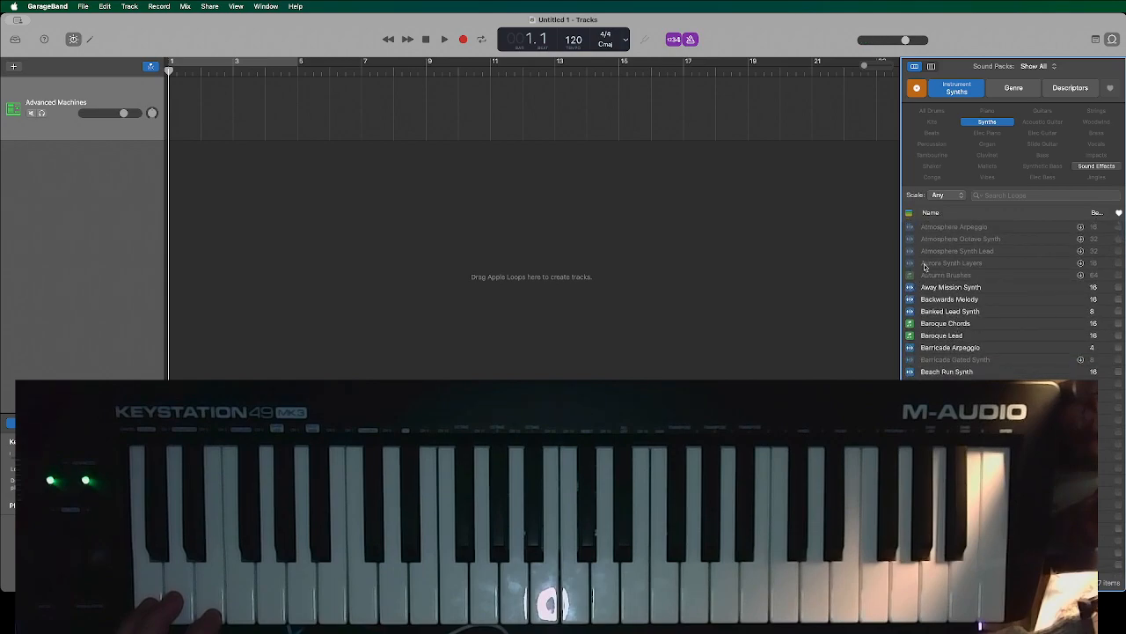
Narrow the synth loops to the House genre and preview Americana Synth and another loop further down the list.
click(1019, 88)
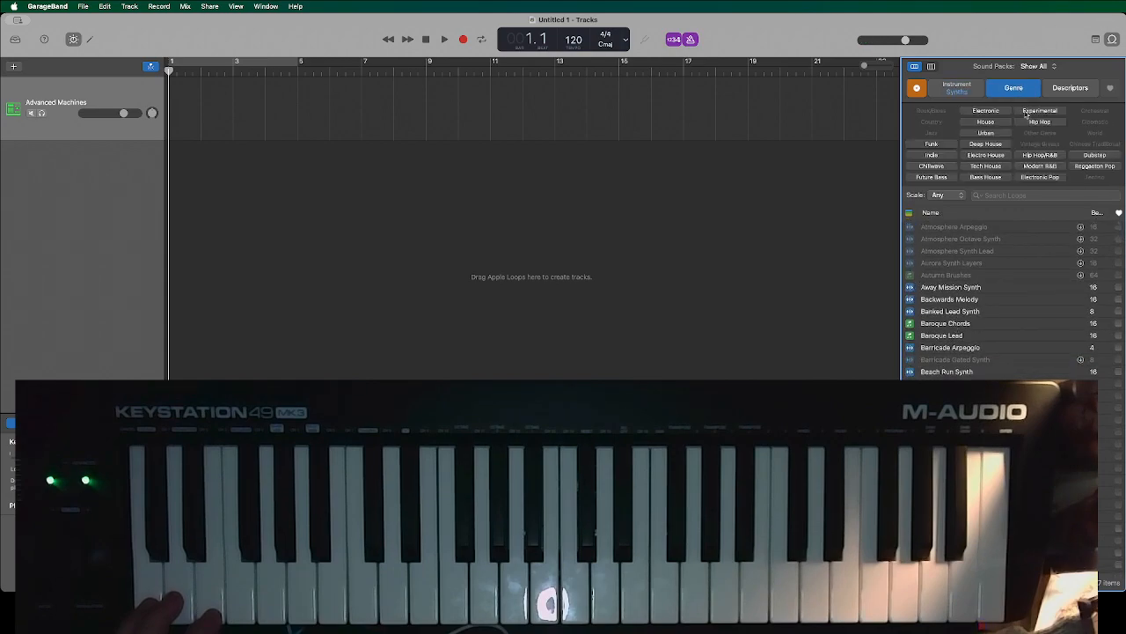
click(986, 122)
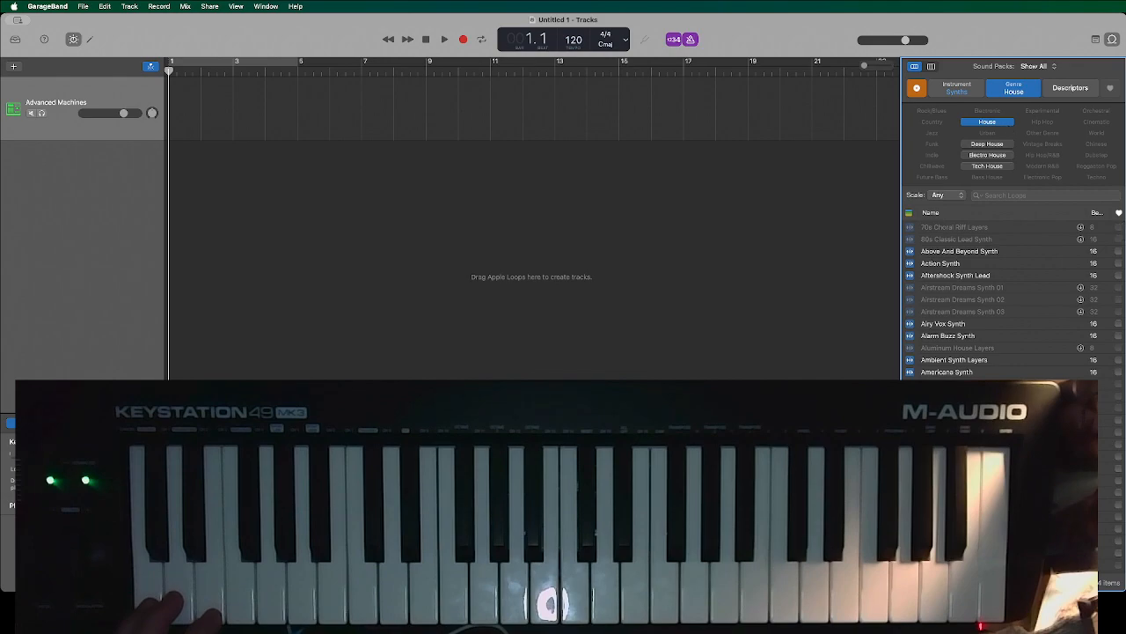
click(910, 373)
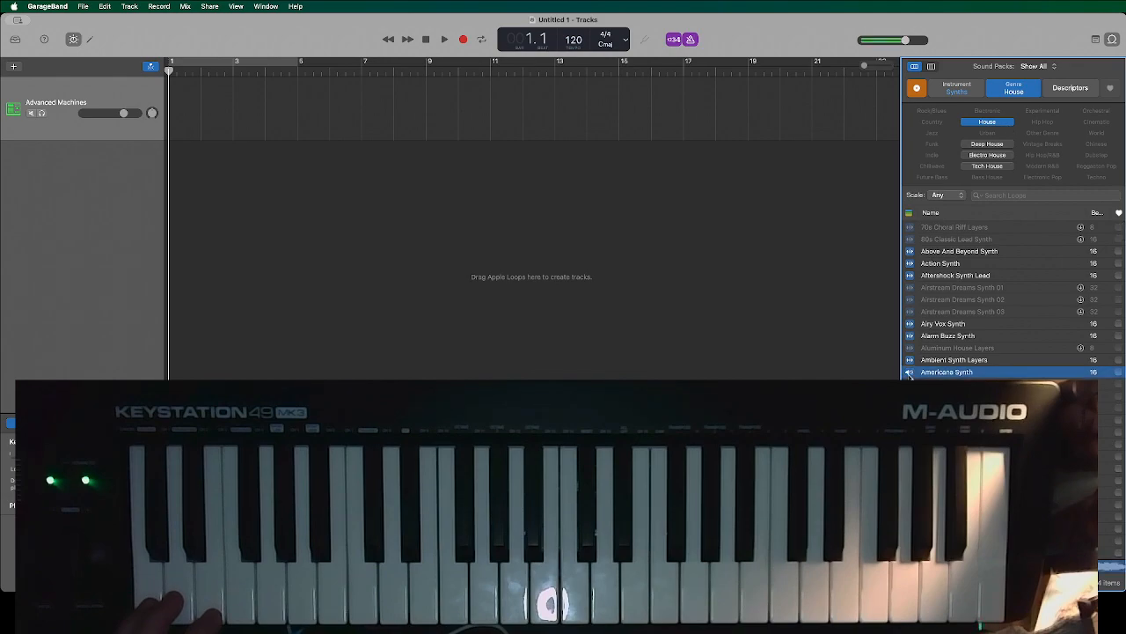
click(912, 432)
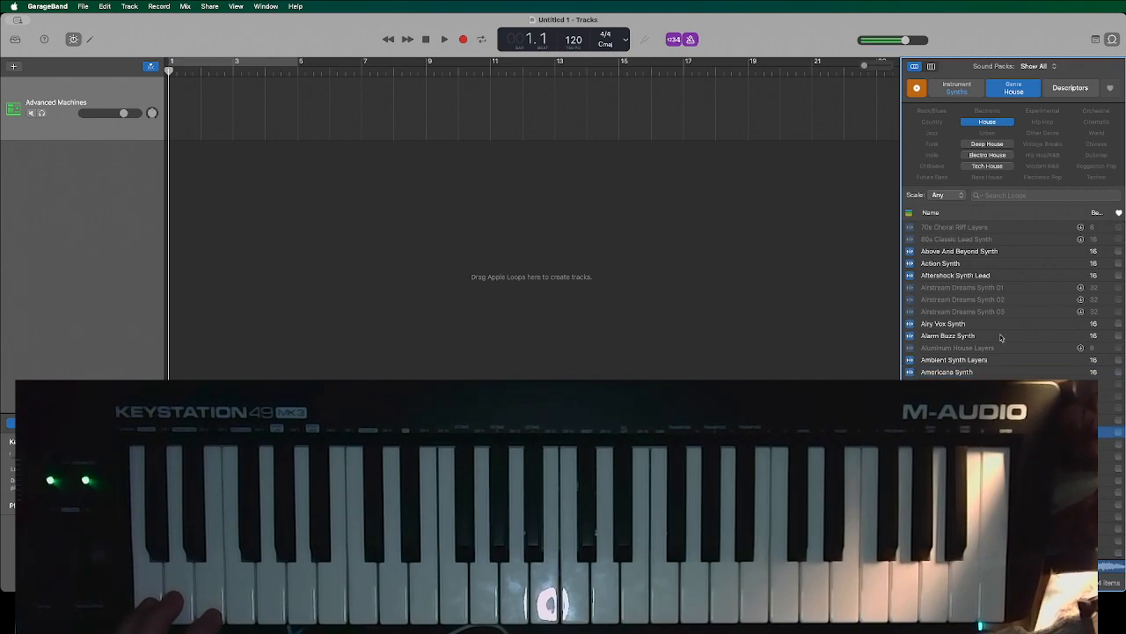
Add Deep House to the genre filter and preview Boxy Ambient Synth Pad and Champagne Dream Synth.
click(988, 144)
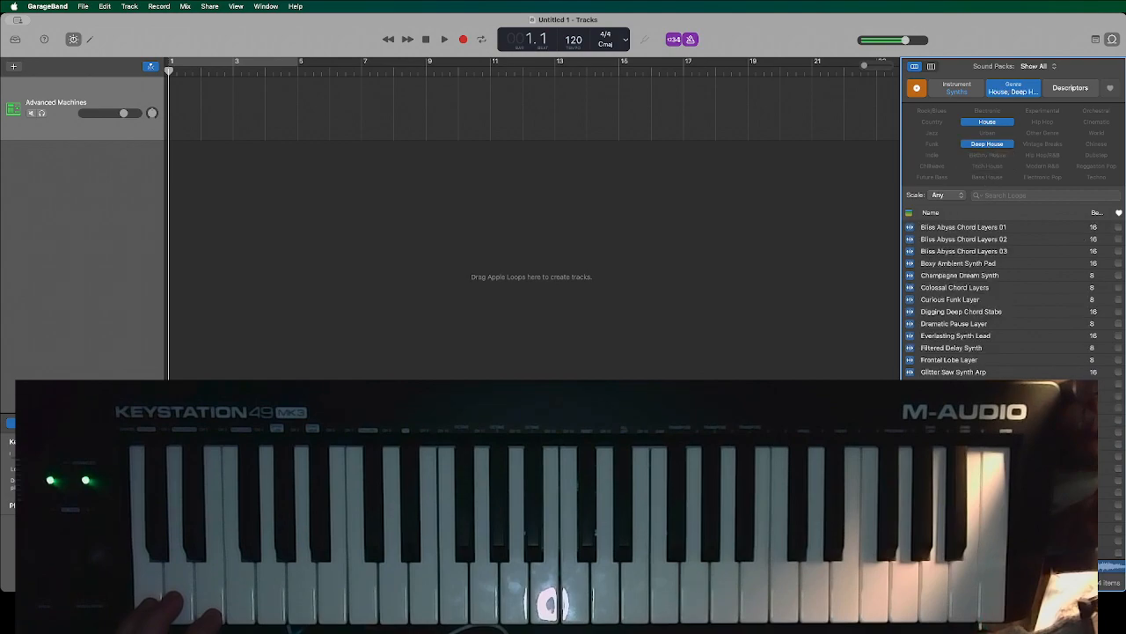
click(911, 266)
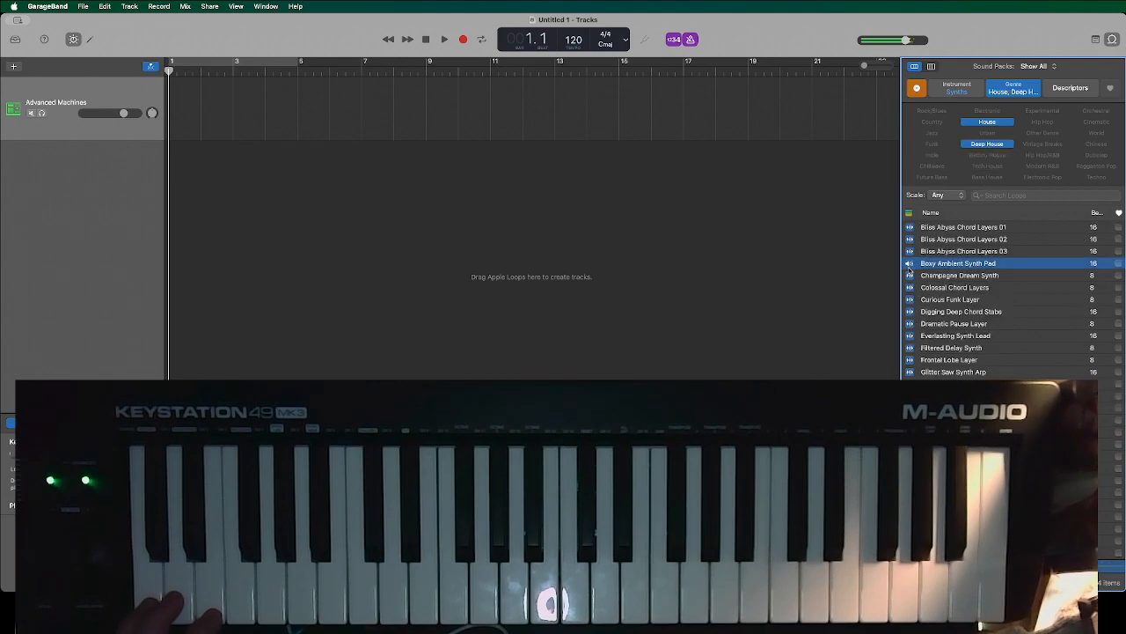
click(910, 276)
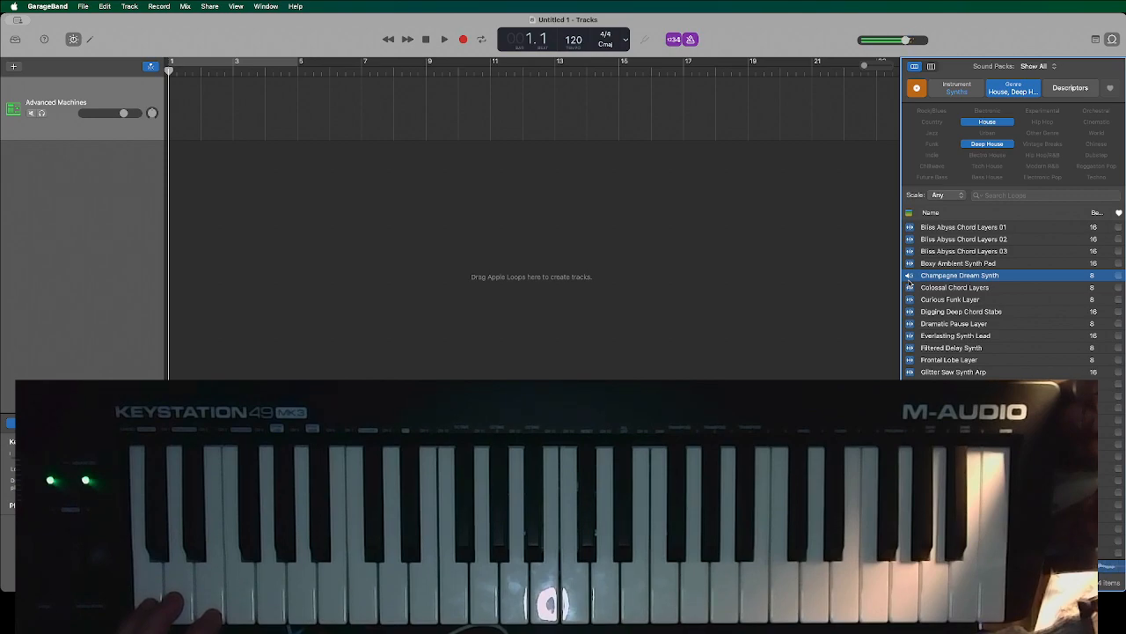
Place the Champagne Dream Synth loop on a new track at bar 1 and repeat it up to bar 9.
drag(955, 281, 159, 176)
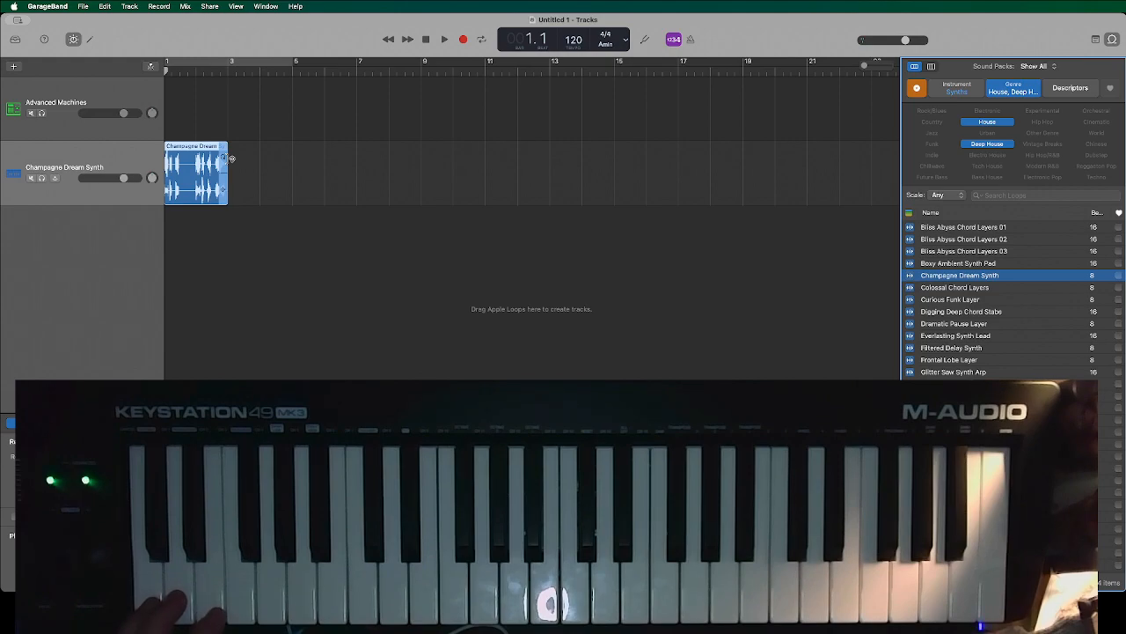
drag(232, 159, 422, 171)
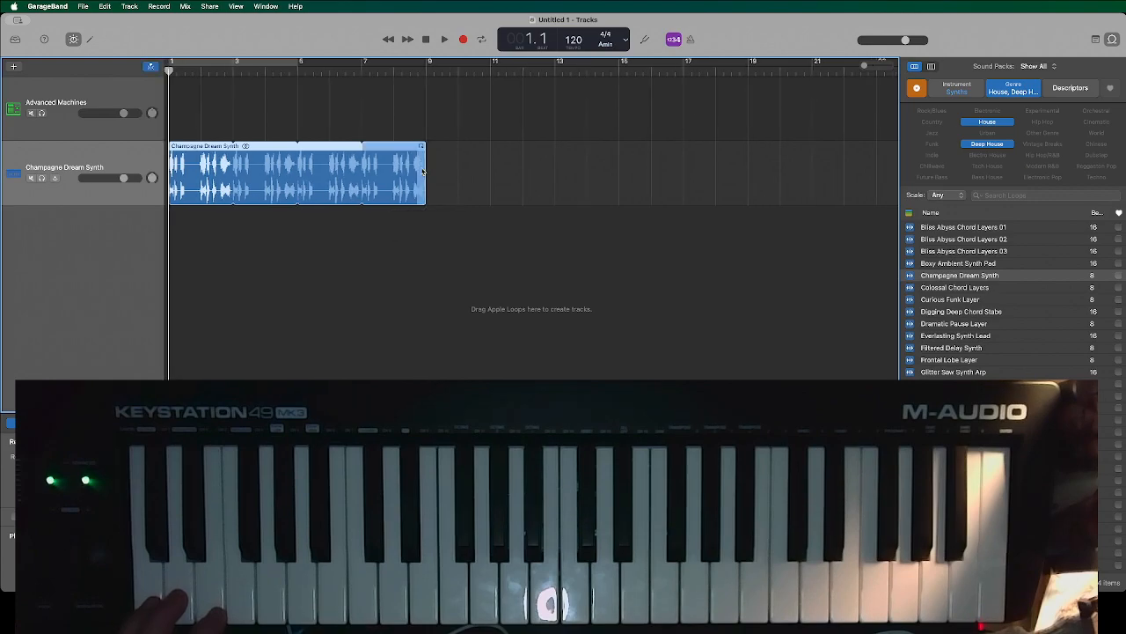
Play back the synth loop, turn on the metronome during playback, and return the playhead to the beginning.
key(space)
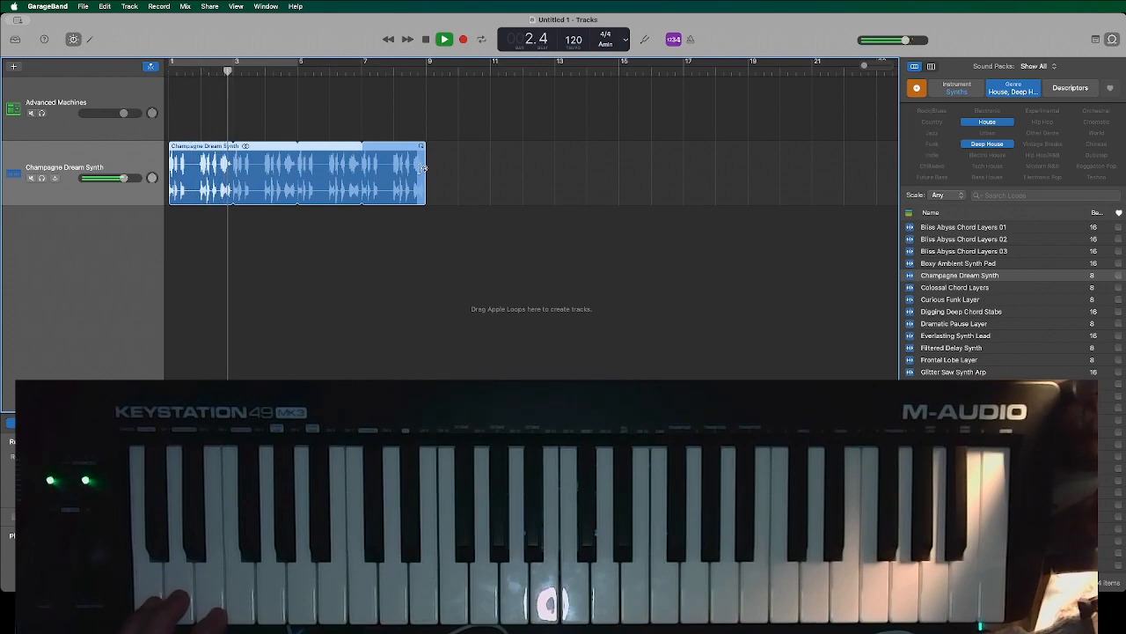
click(692, 40)
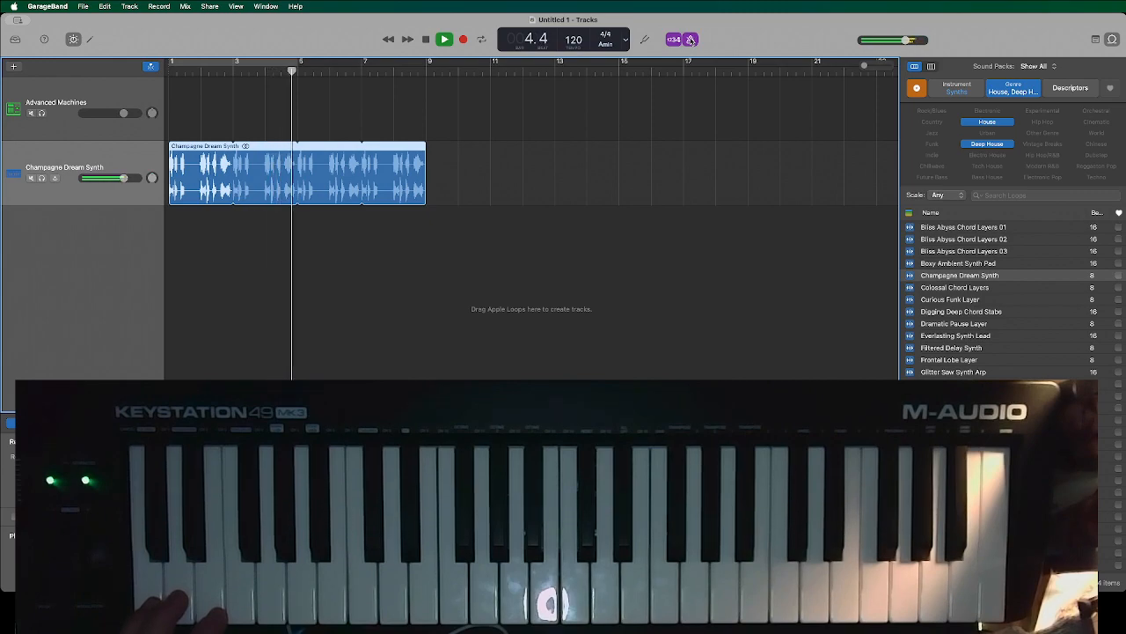
key(space)
key(Return)
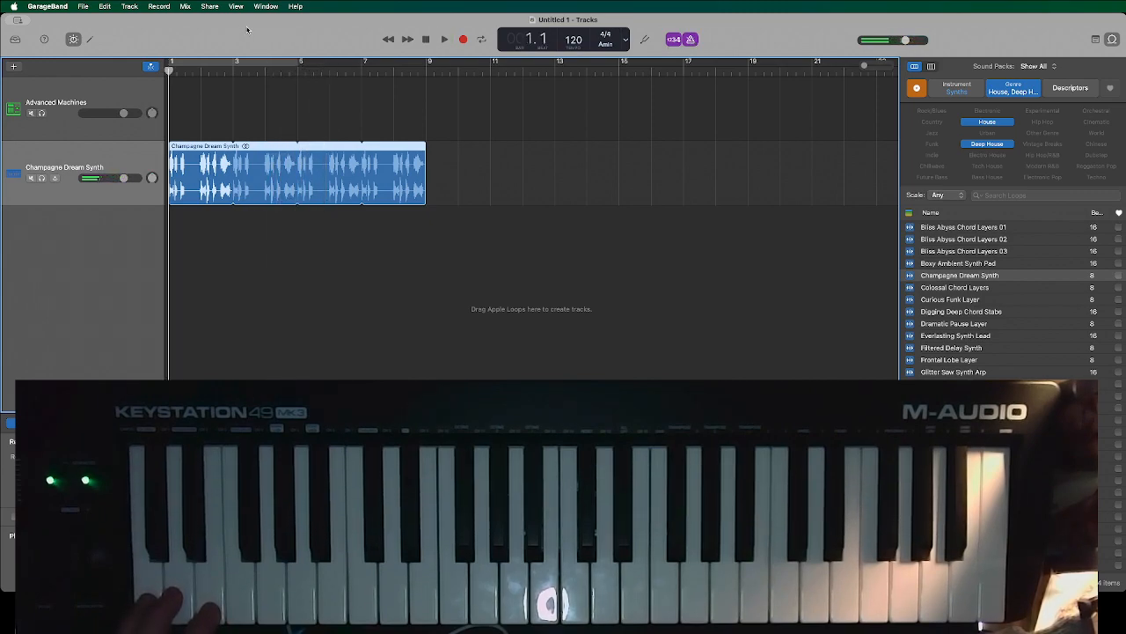
Change the Advanced Machines drum track's library sound to After Party.
click(123, 92)
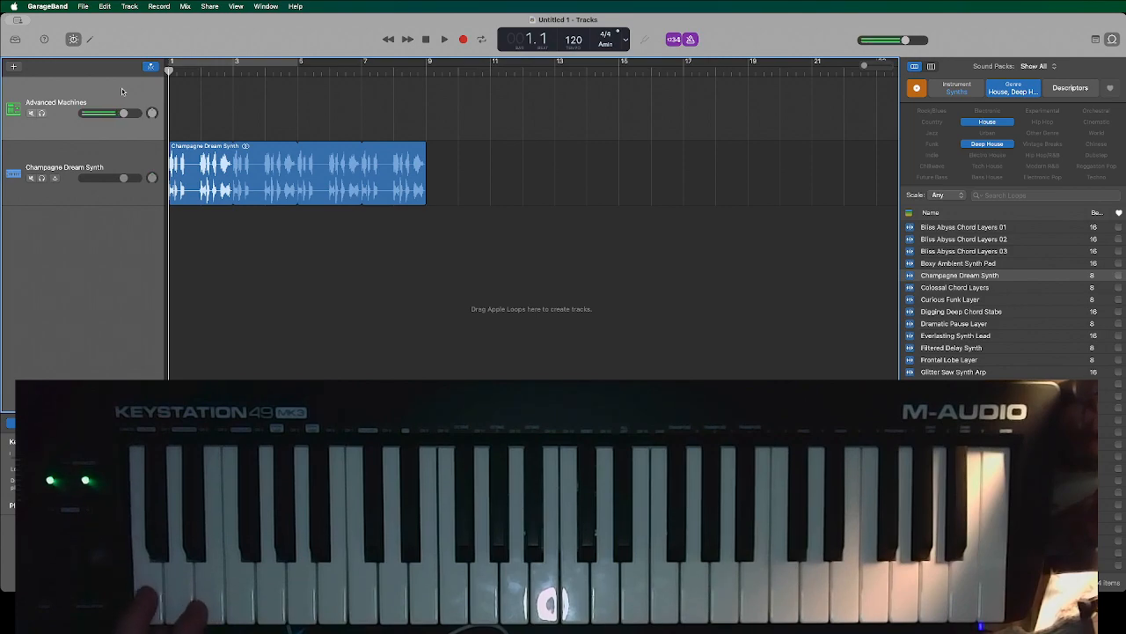
click(15, 39)
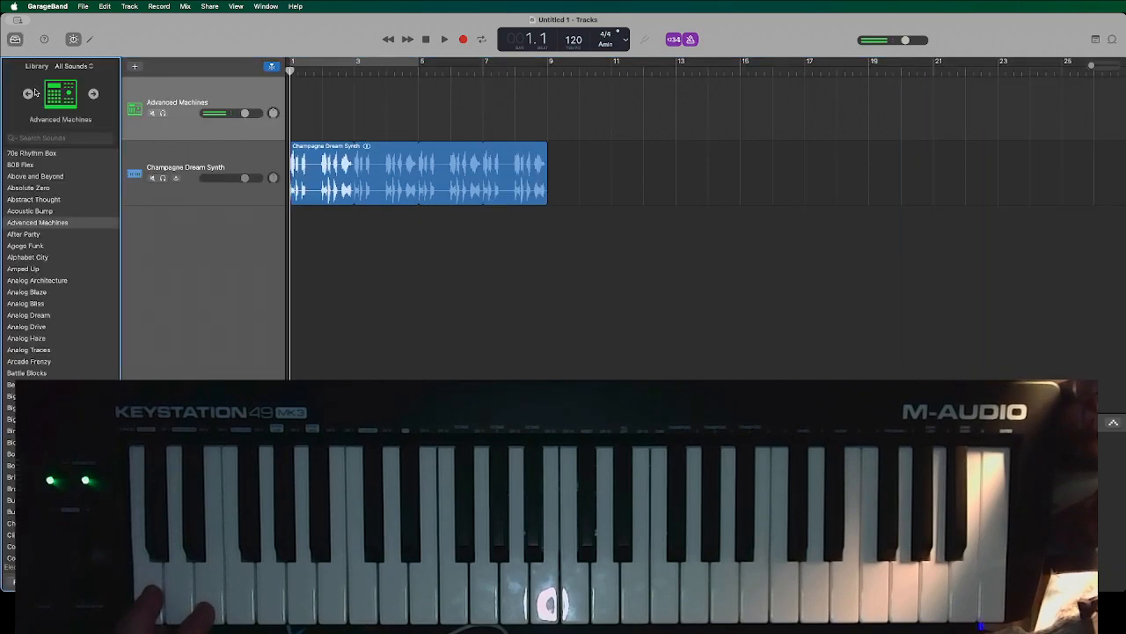
click(36, 234)
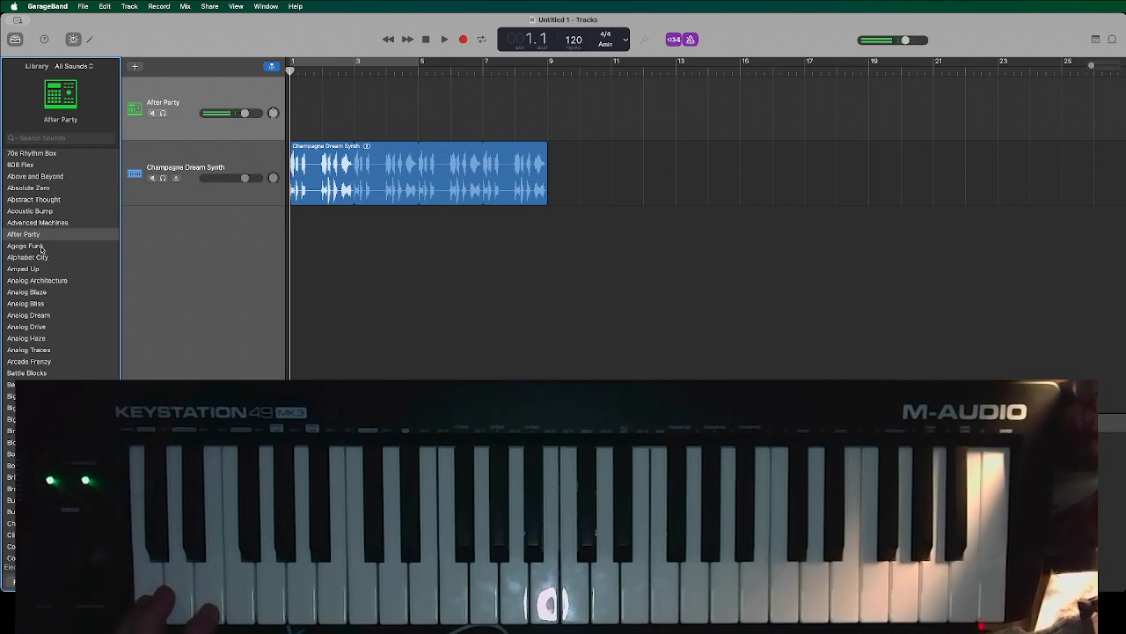
Record a drum part from bar 1 to bar 9 on the After Party track and quantize all its notes to 1/8 Note.
key(r)
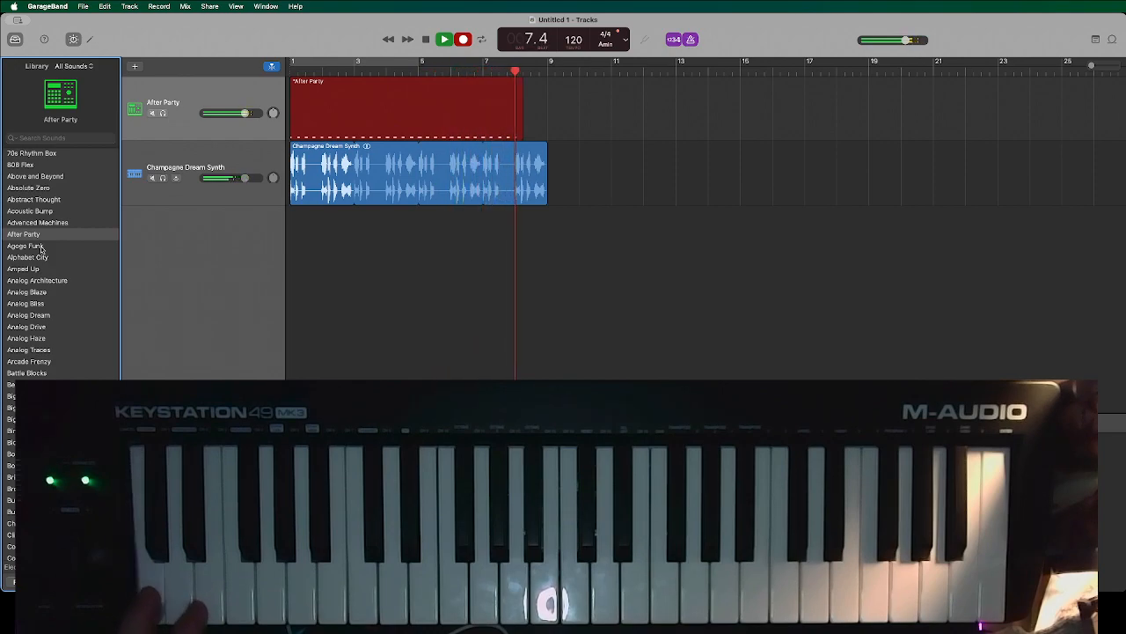
key(space)
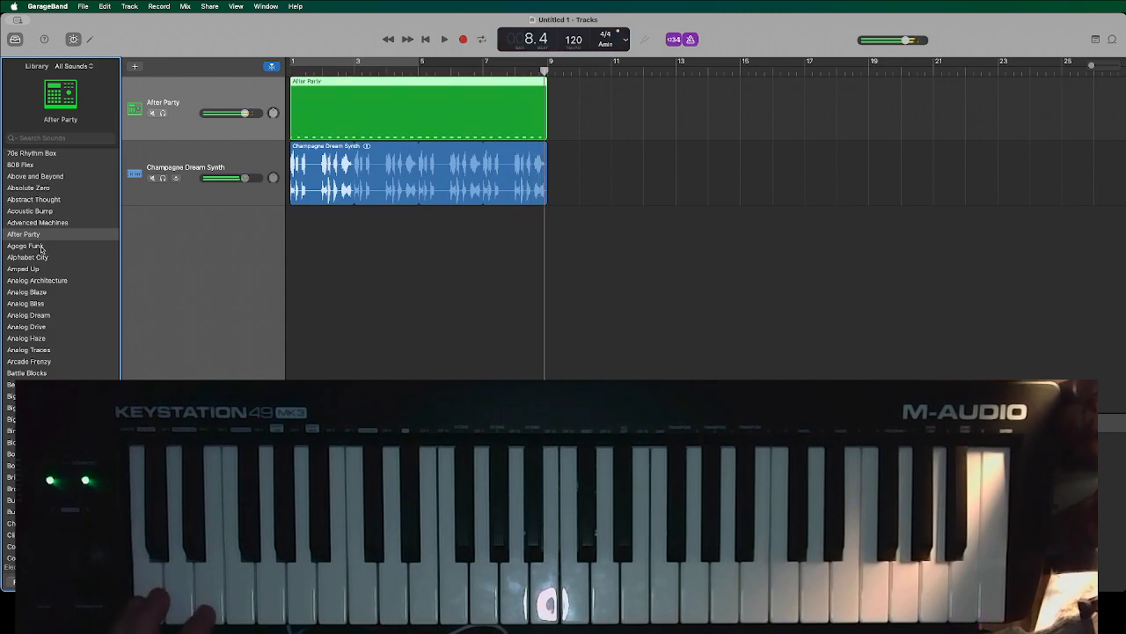
double_click(379, 117)
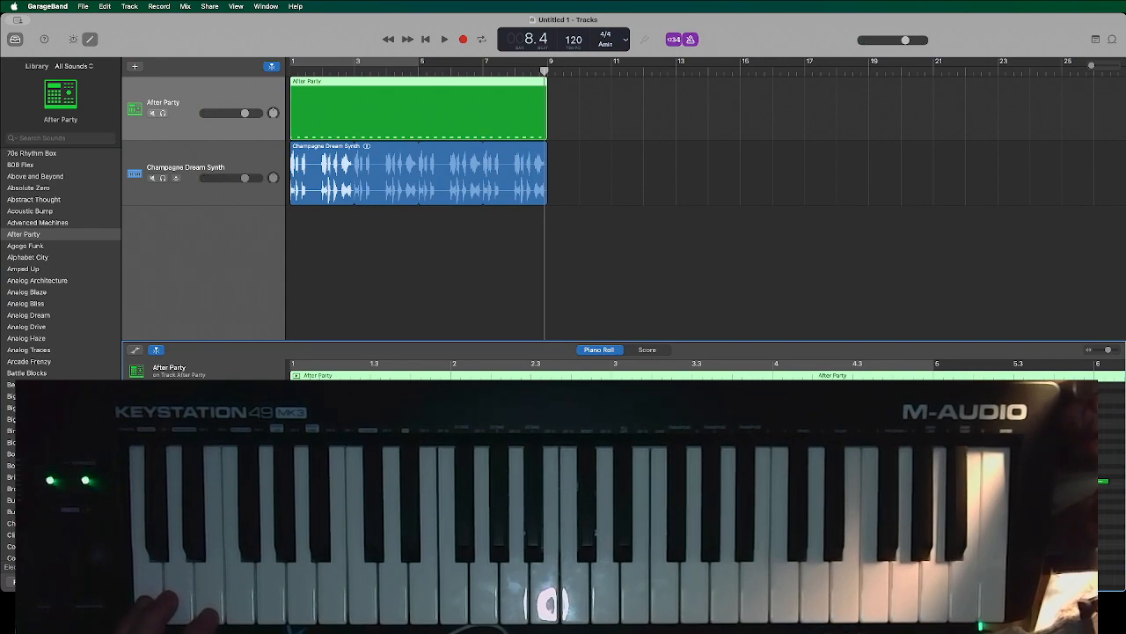
drag(1108, 353, 1104, 350)
key(super+a)
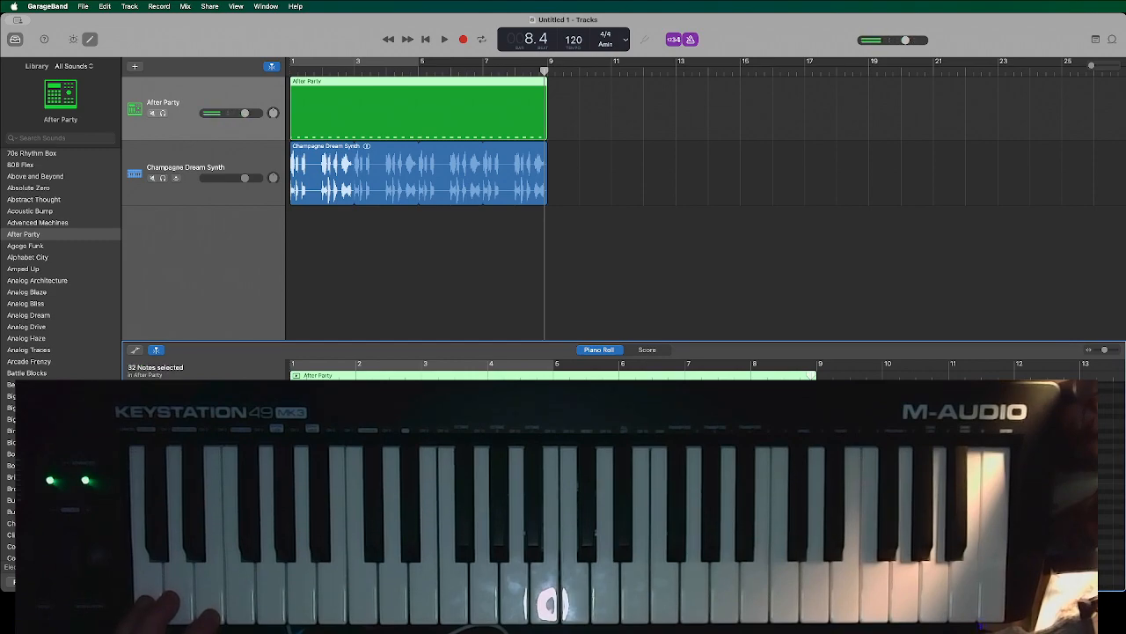
click(176, 411)
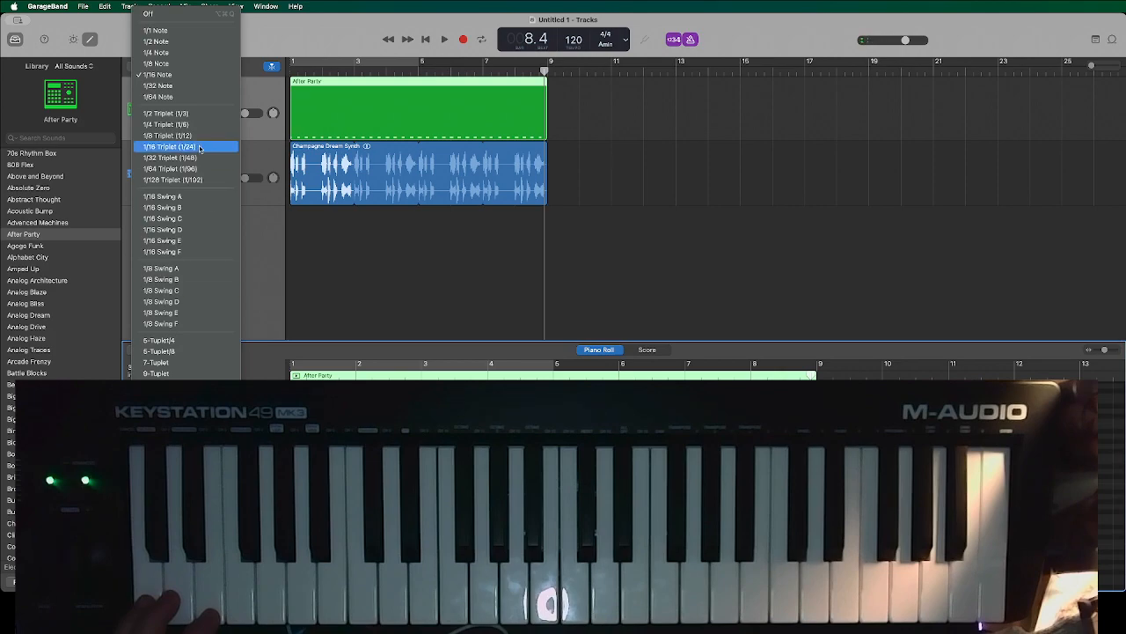
click(151, 63)
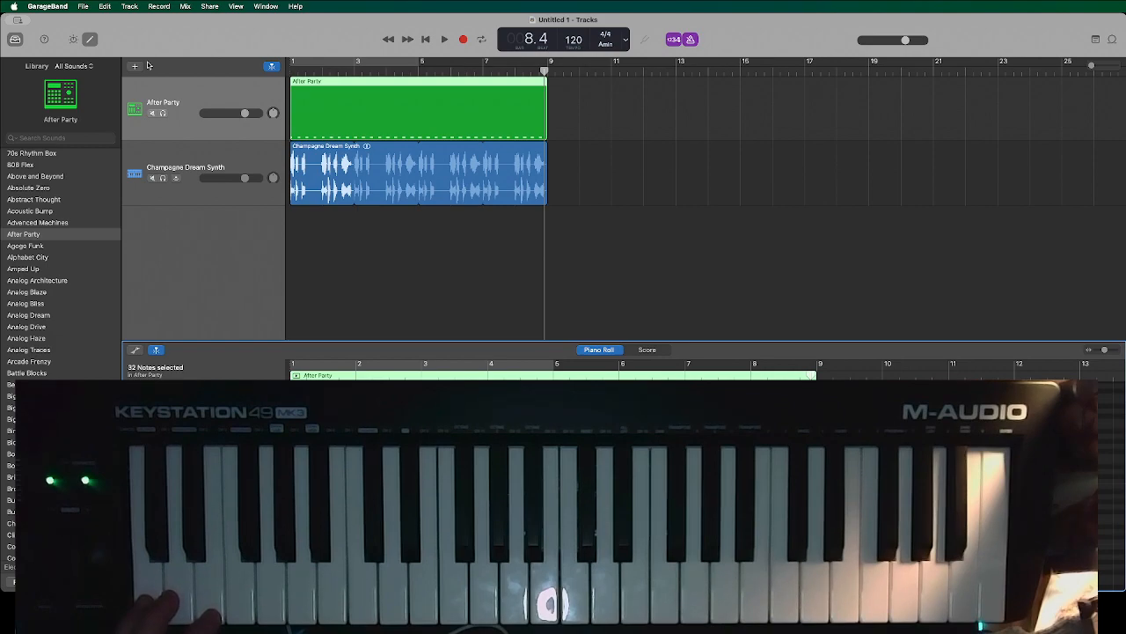
Play back the drum part and synth loop from the beginning and turn off the metronome during playback.
key(Return)
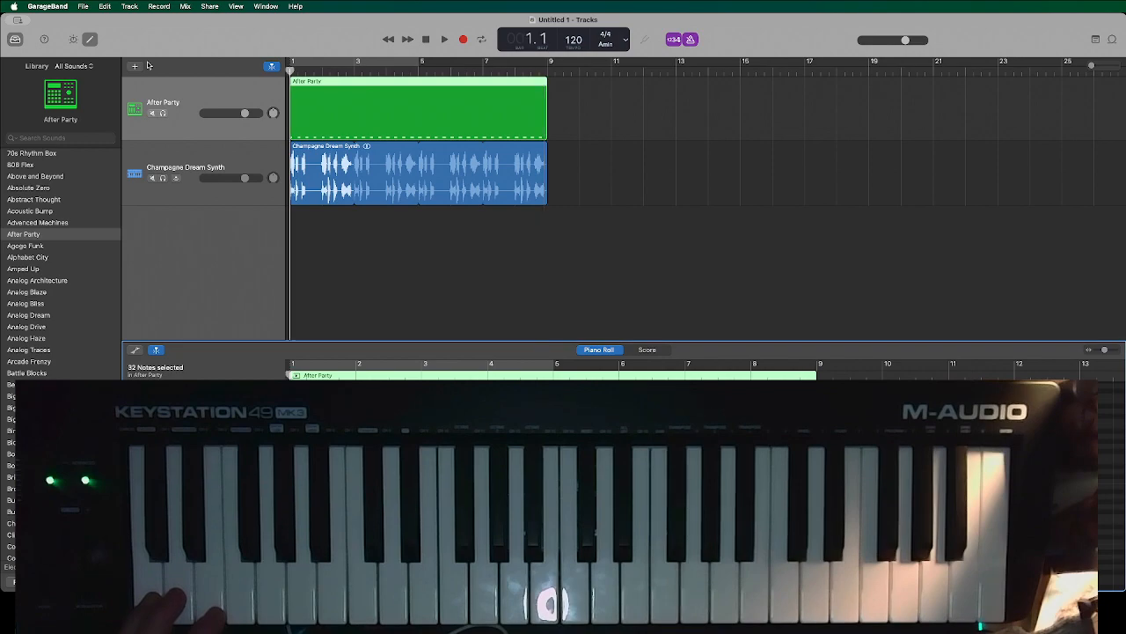
key(space)
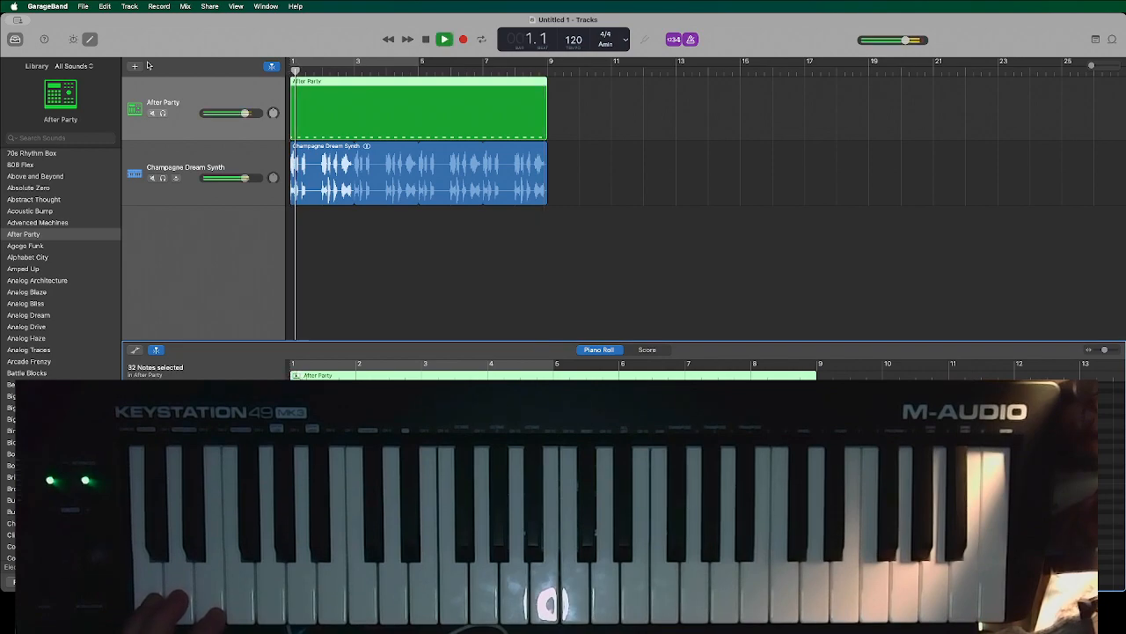
click(691, 40)
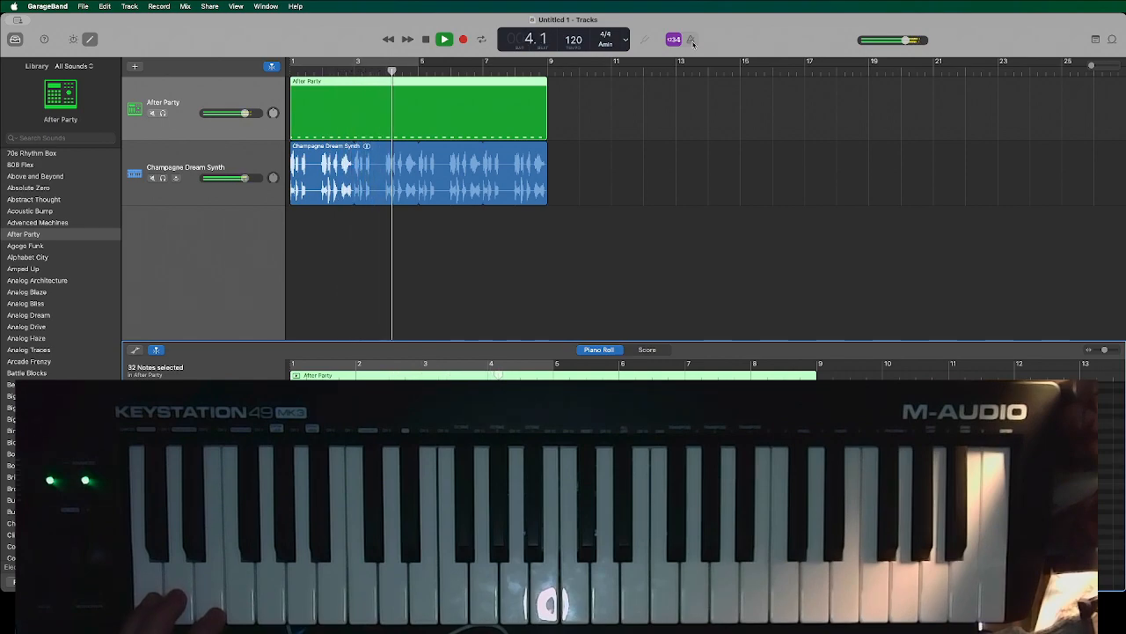
key(space)
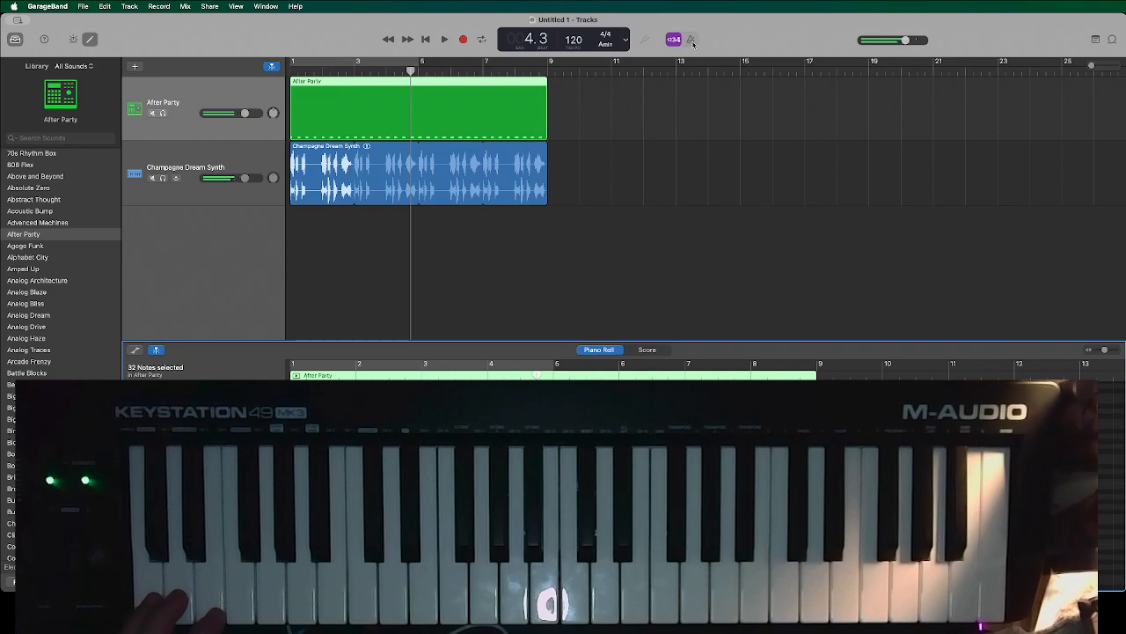
key(space)
key(Return)
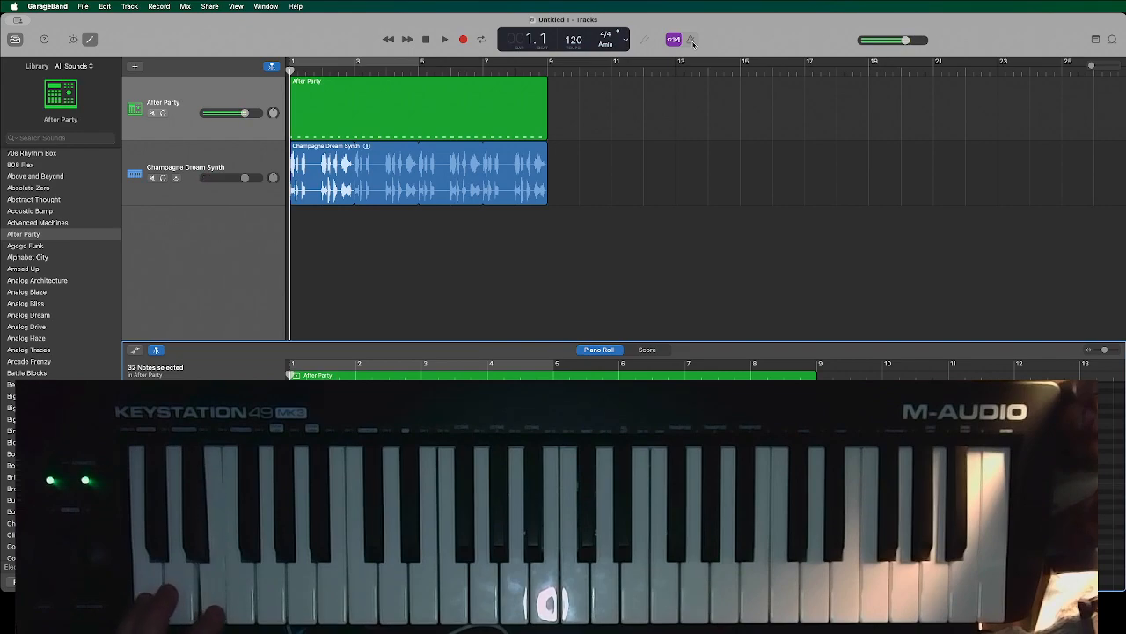
key(r)
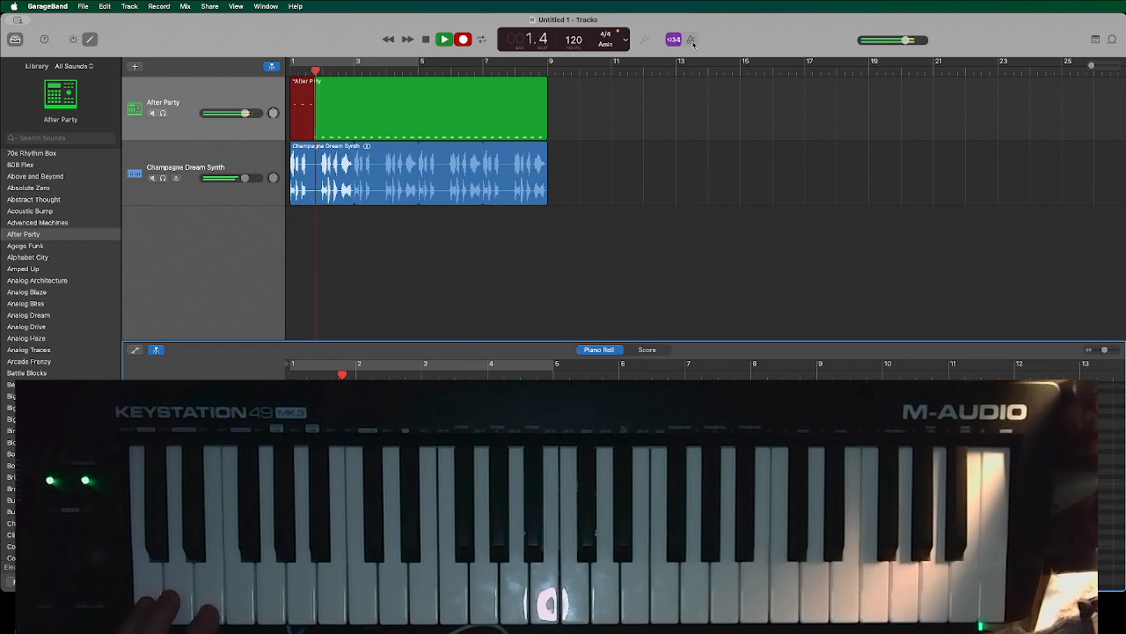
key(space)
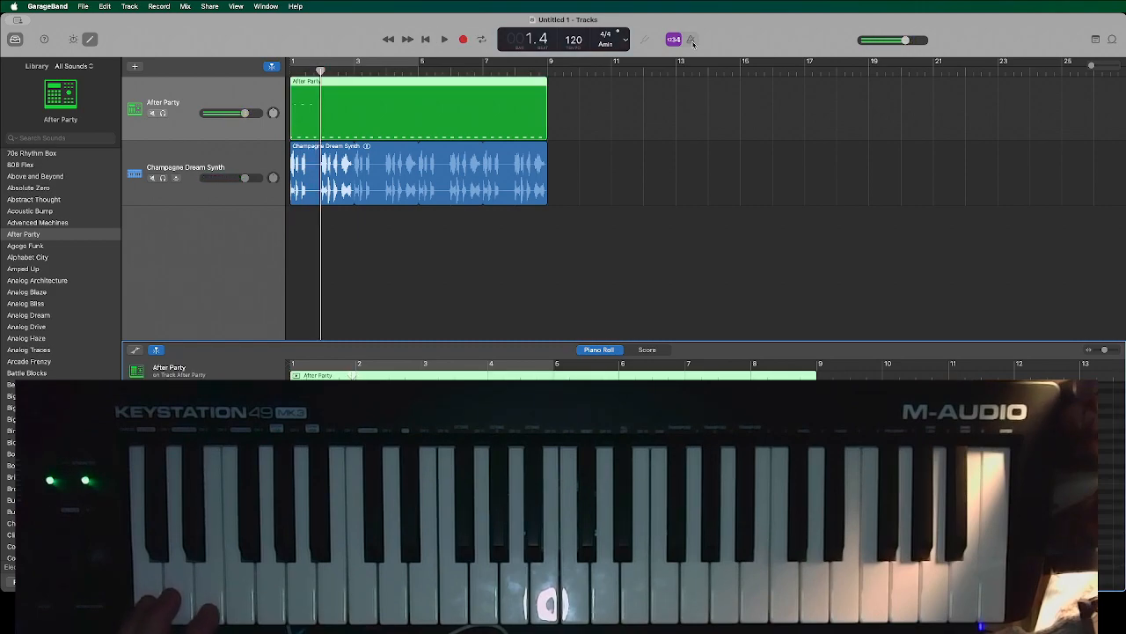
key(Return)
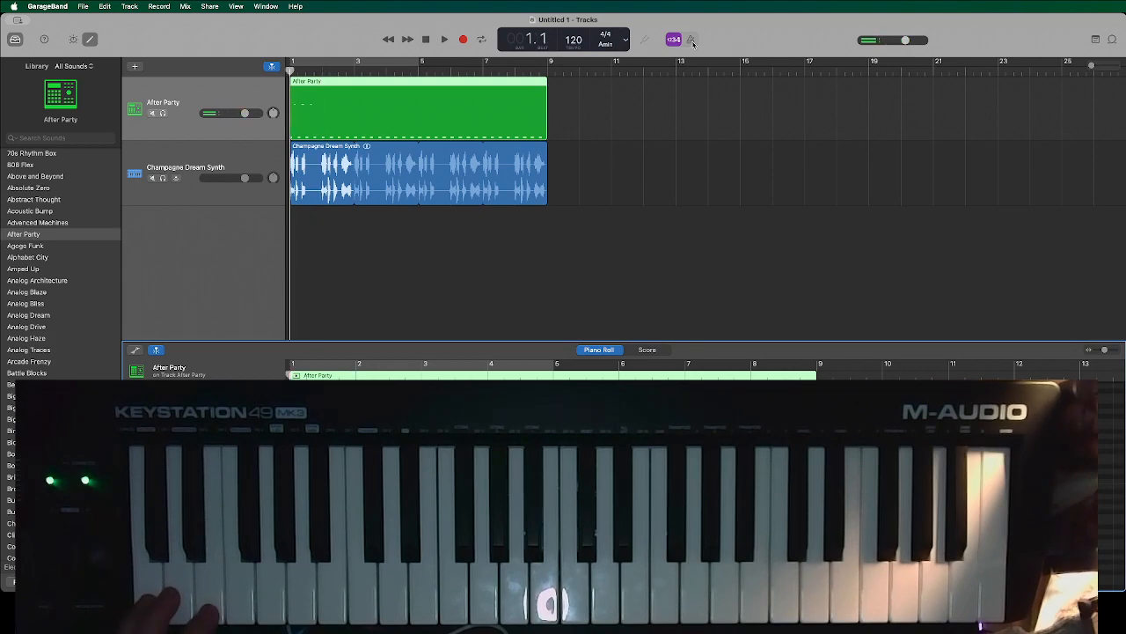
key(super+a)
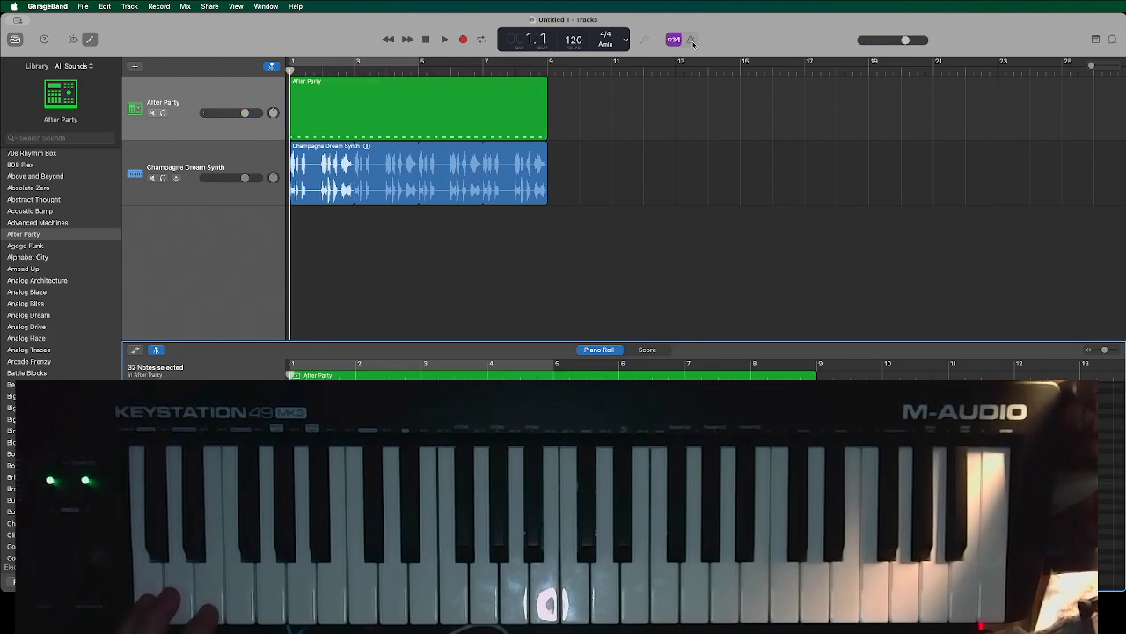
Record a second drum layer into the After Party region up to bar 9 and select its notes.
key(r)
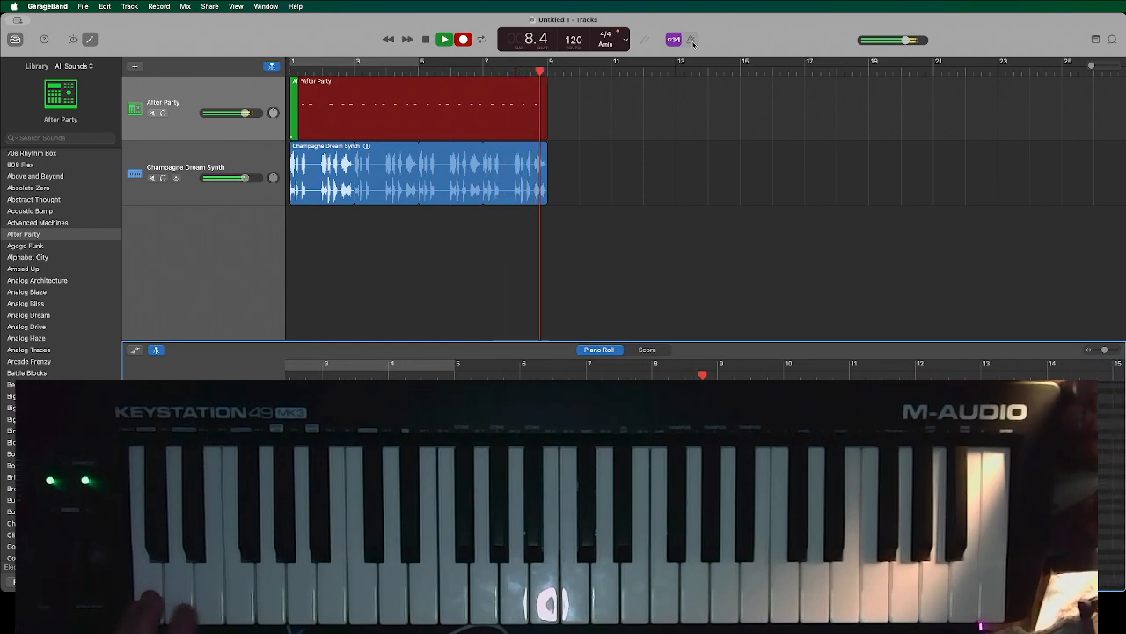
key(space)
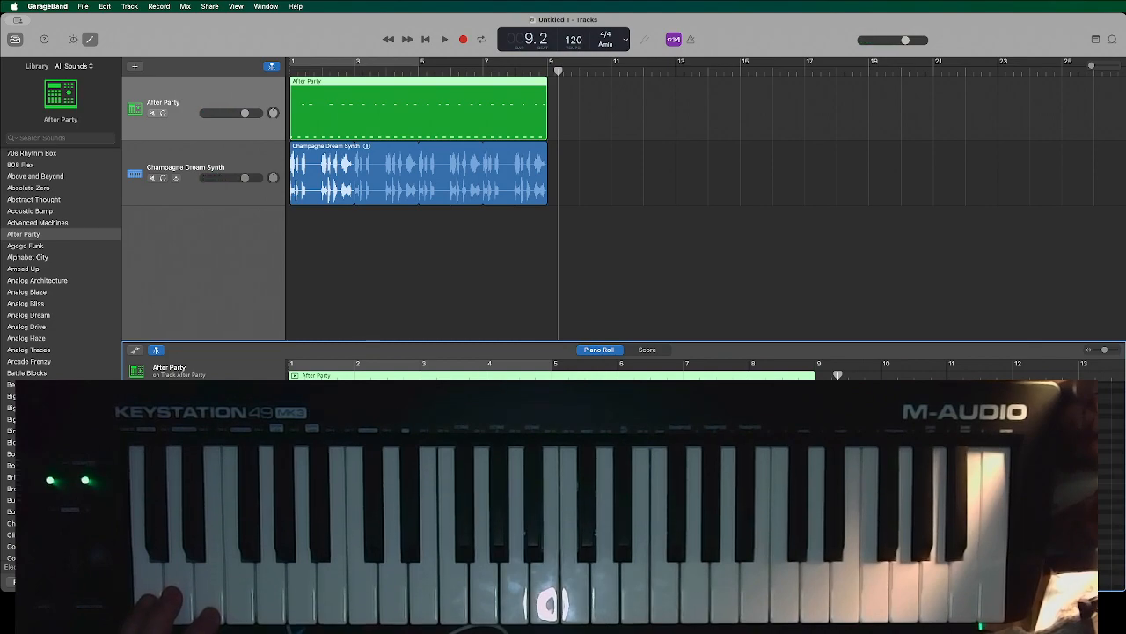
key(super+a)
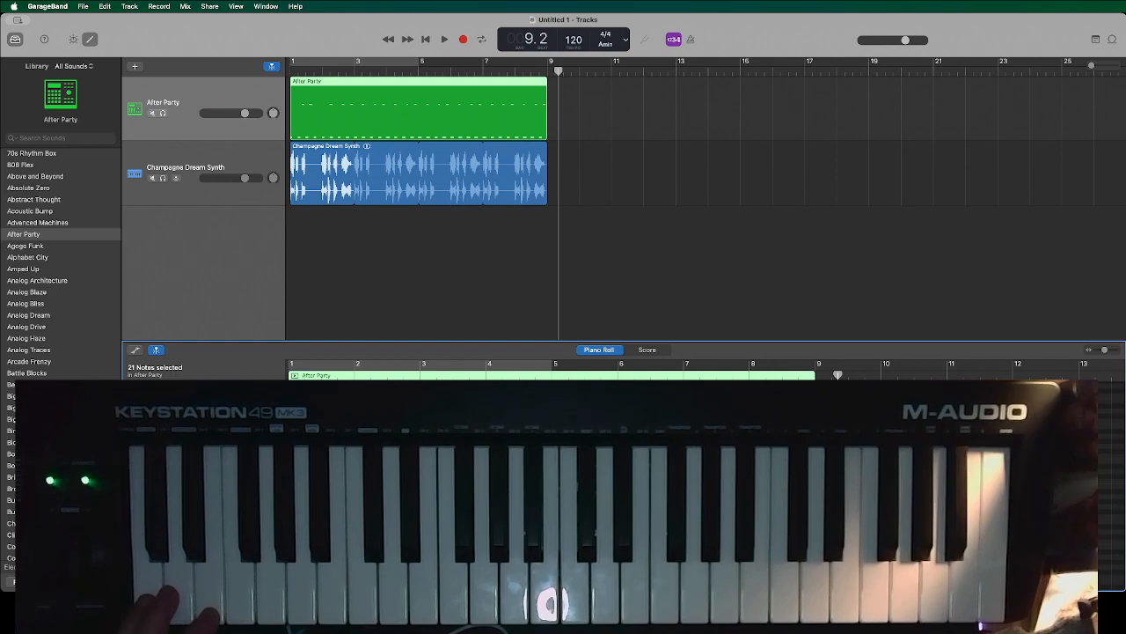
Play back the layered drums with the synth loop from bar 2.
click(357, 376)
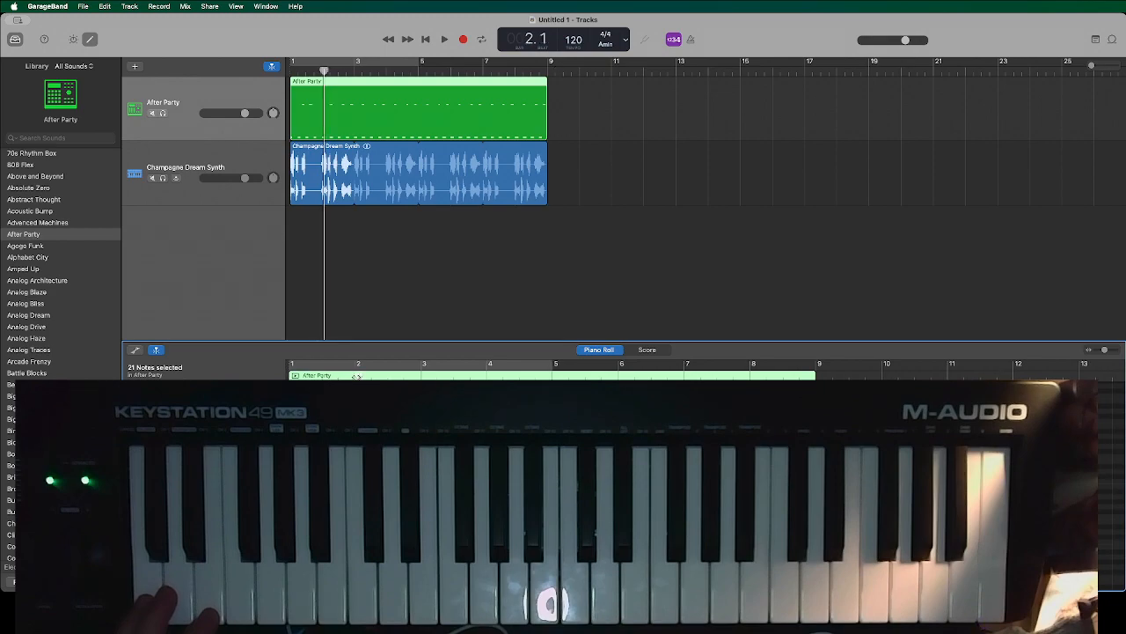
key(space)
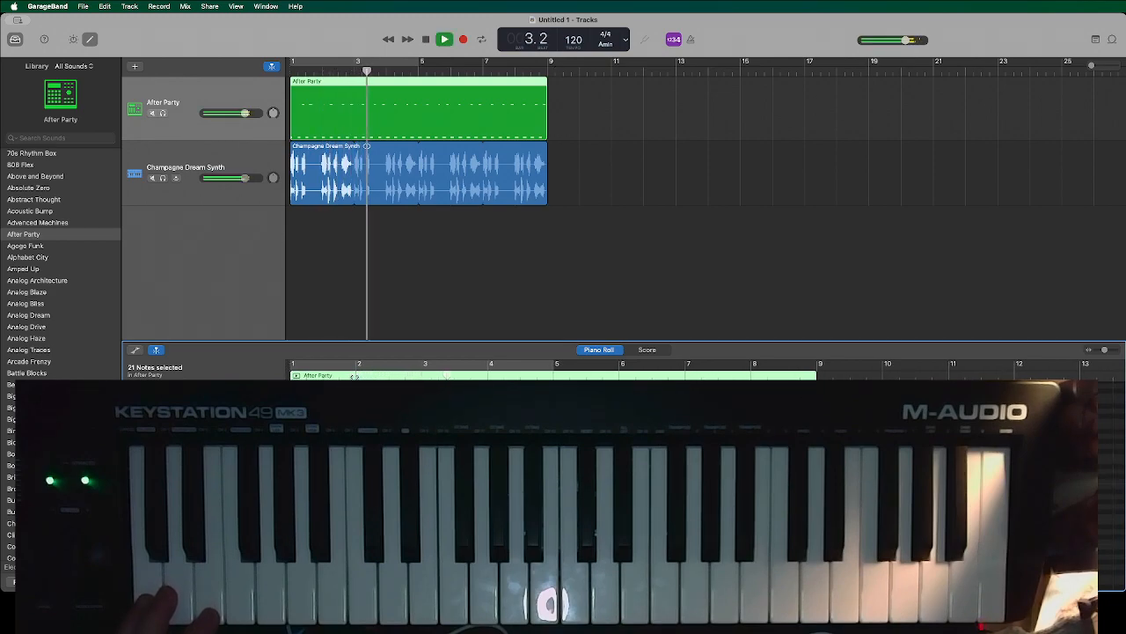
key(space)
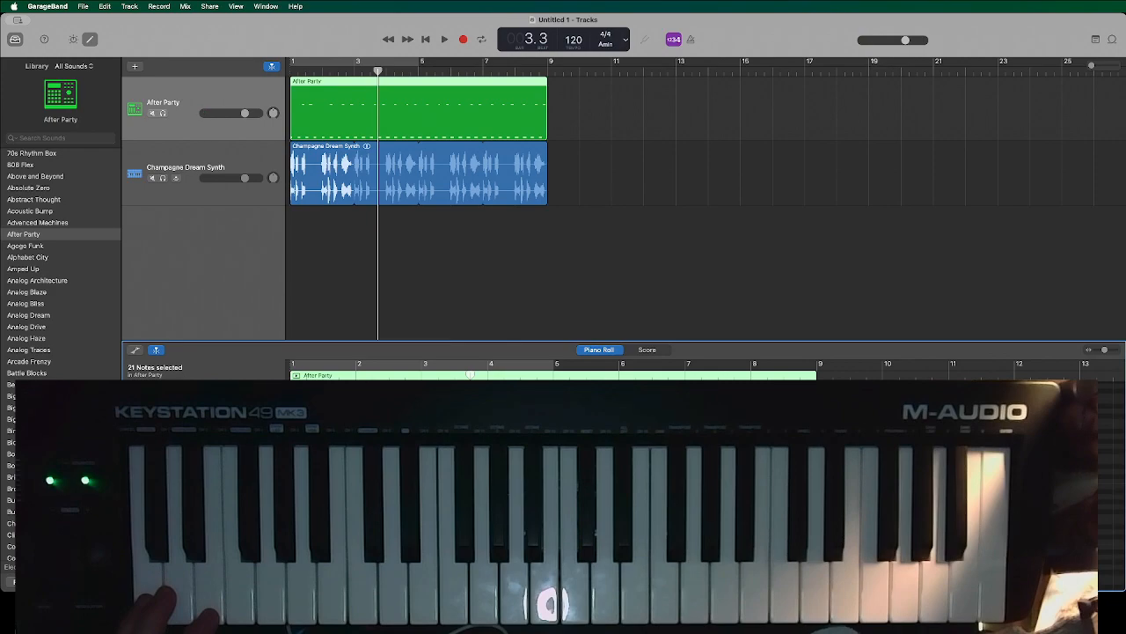
Replace the second drum layer's notes in the first bar of the After Party region in the piano roll.
drag(1105, 349, 1108, 349)
scroll(705, 475, right, 3)
scroll(705, 475, left, 6)
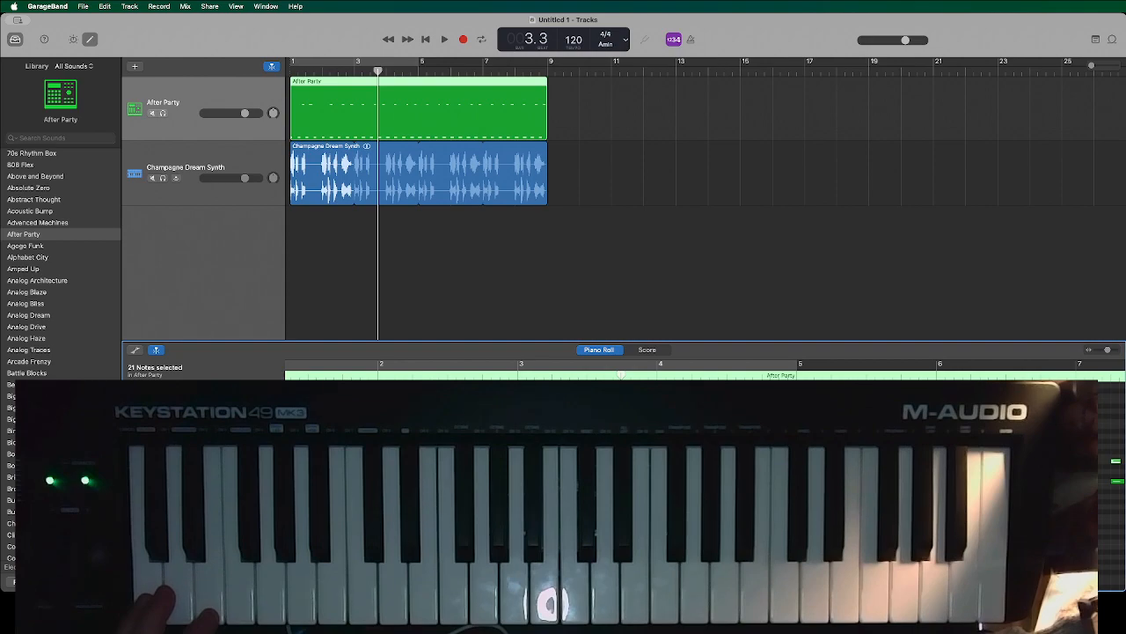
scroll(705, 475, left, 2)
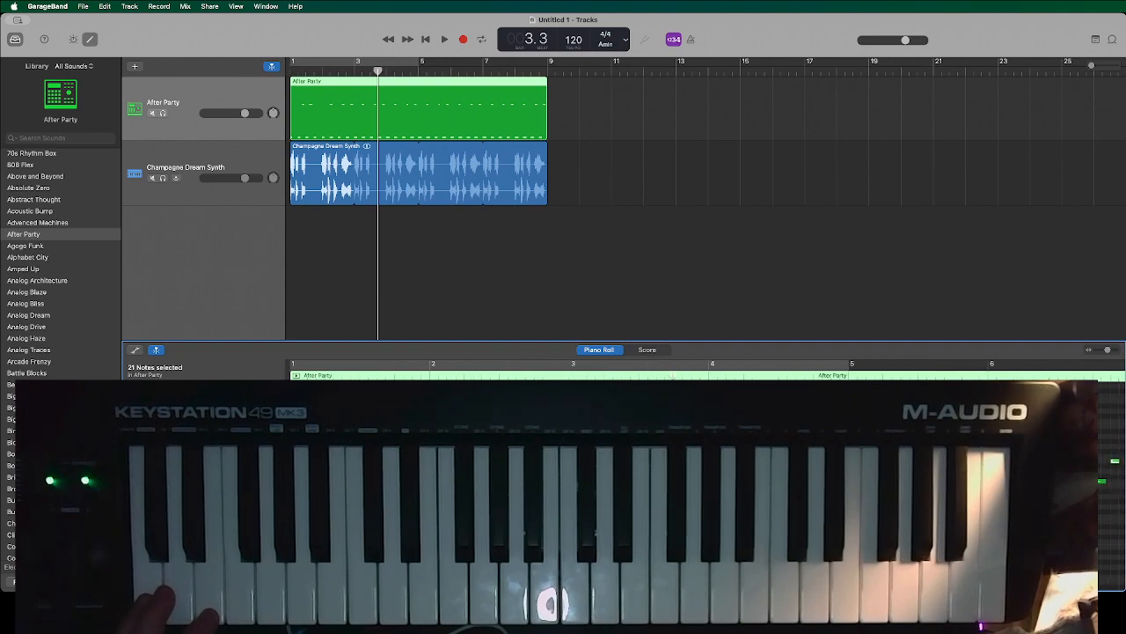
drag(686, 457, 731, 497)
drag(731, 497, 748, 510)
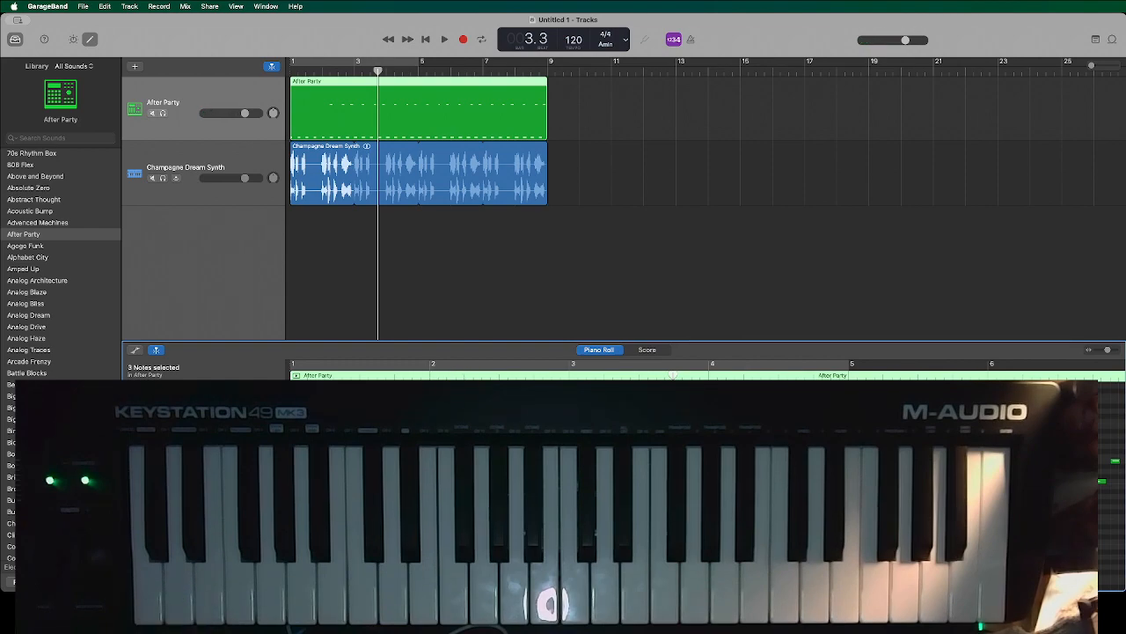
drag(438, 480, 438, 460)
drag(330, 460, 330, 461)
Play back the edited drums and synth loop from the beginning twice.
key(Return)
key(space)
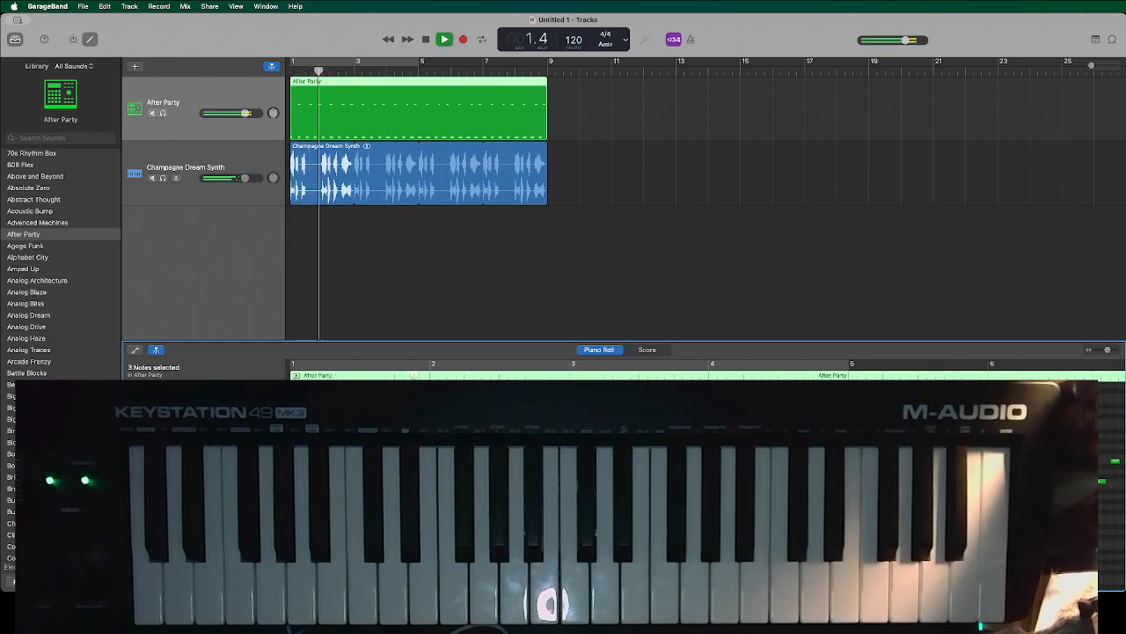
key(space)
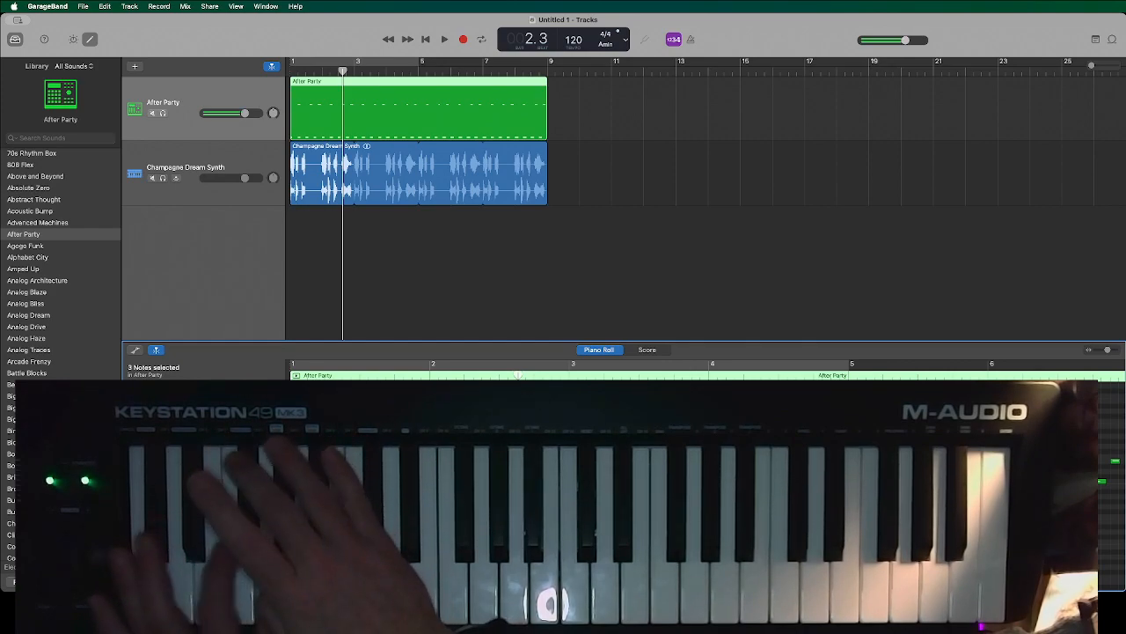
key(Return)
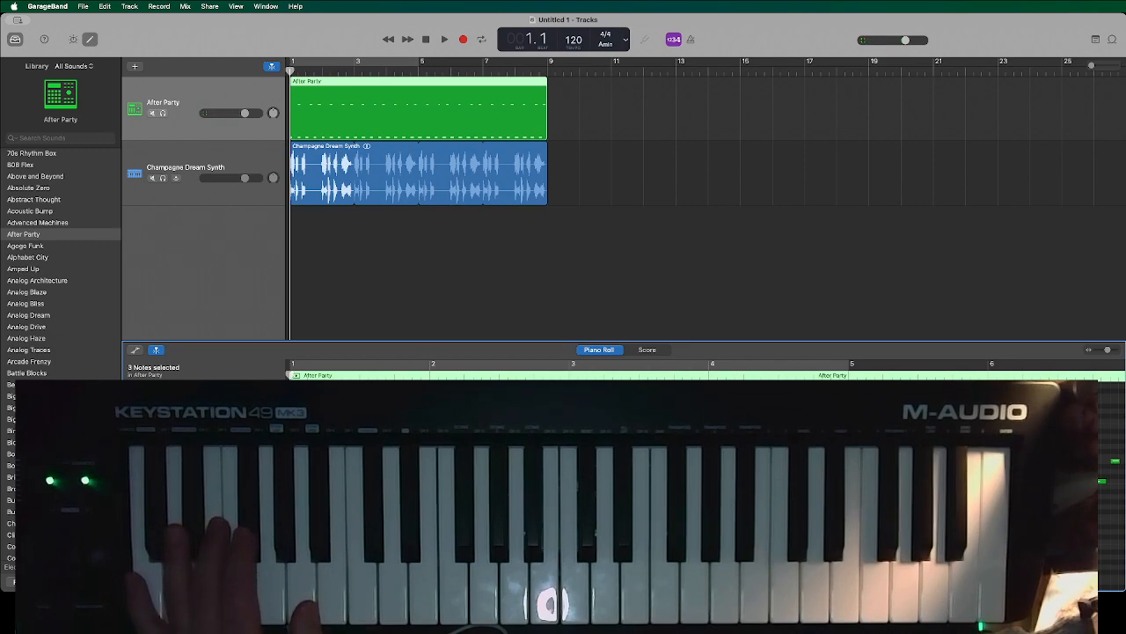
key(space)
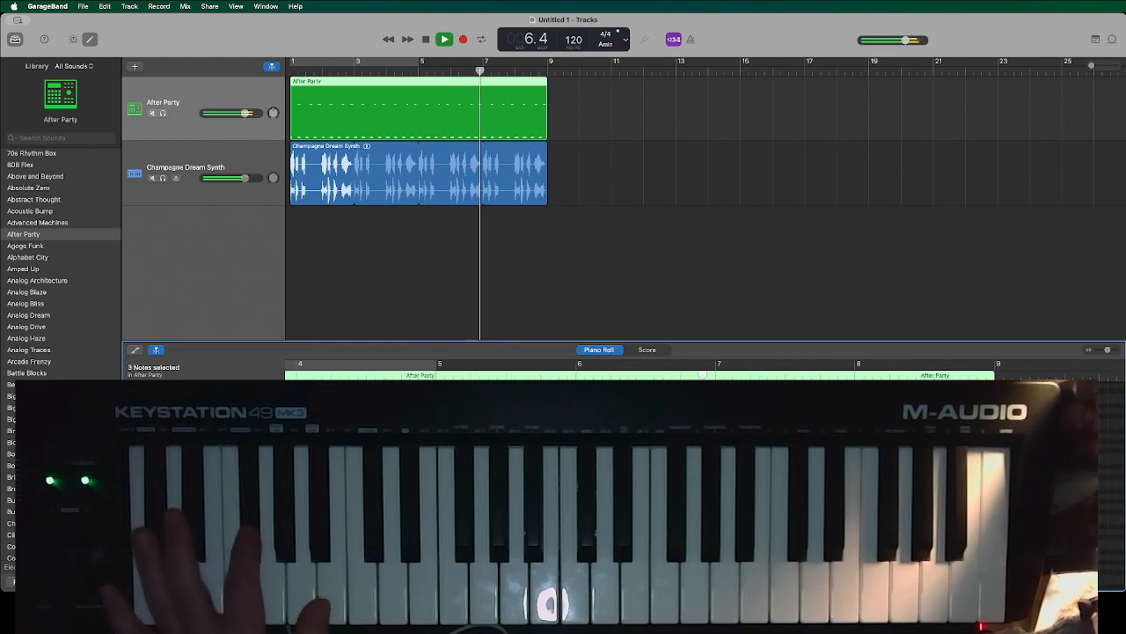
key(space)
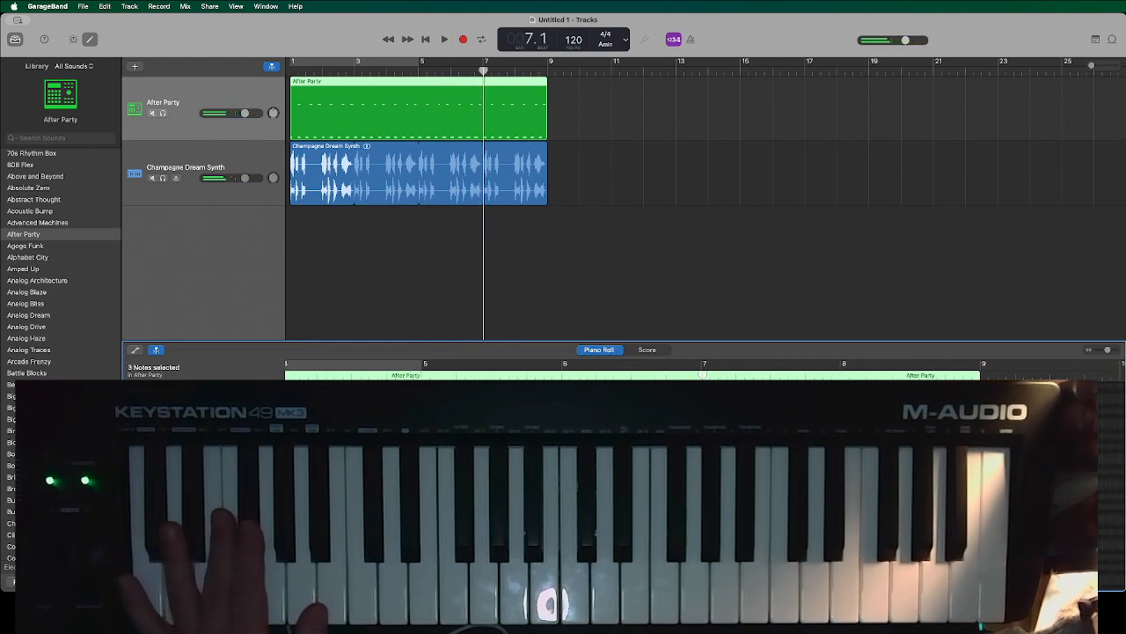
Record a third drum layer over bar 1 of the After Party region and select its notes in the piano roll.
key(Return)
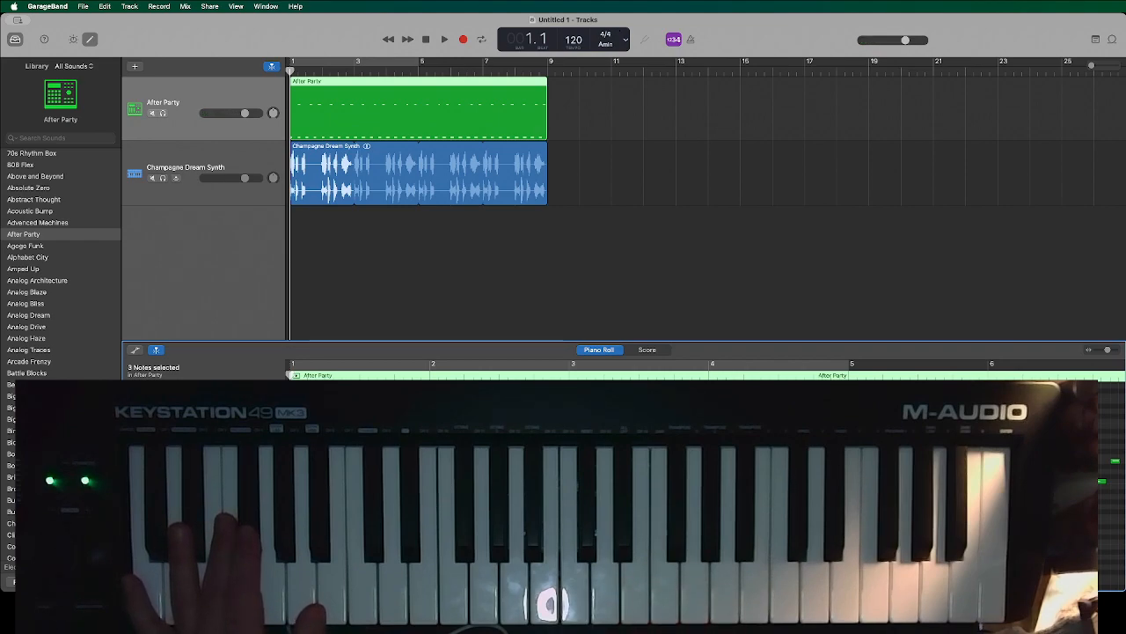
key(r)
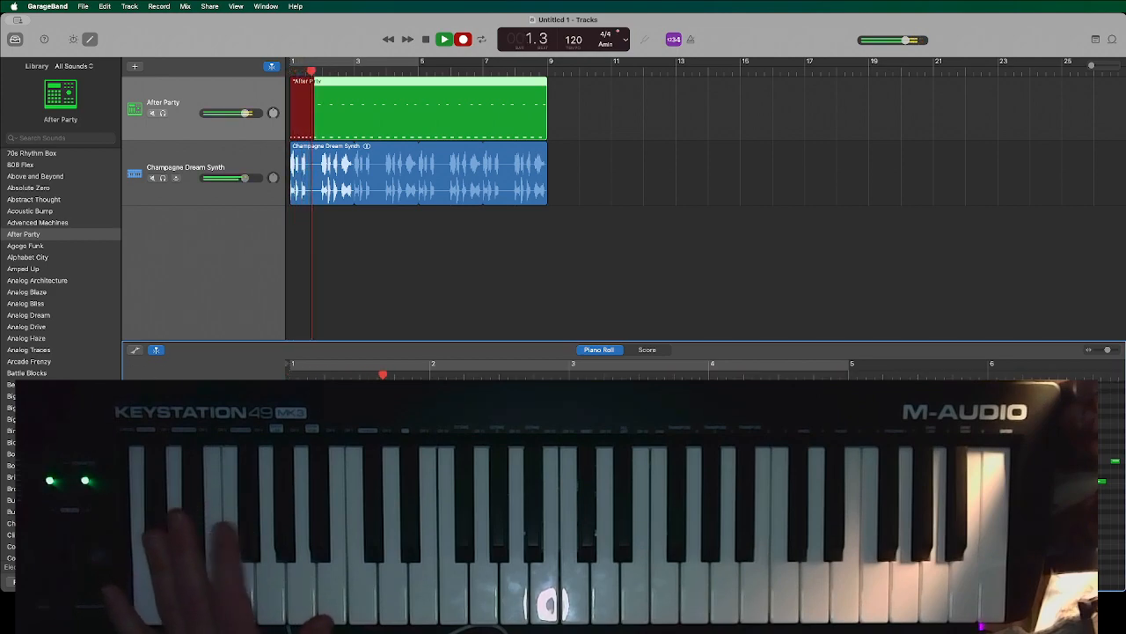
key(space)
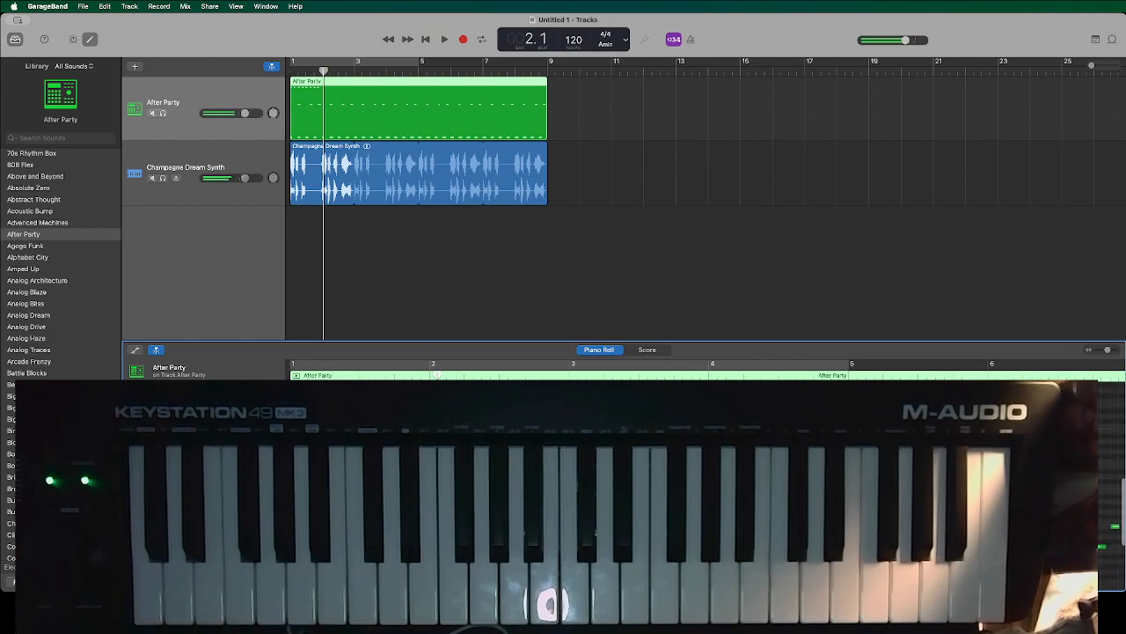
click(278, 493)
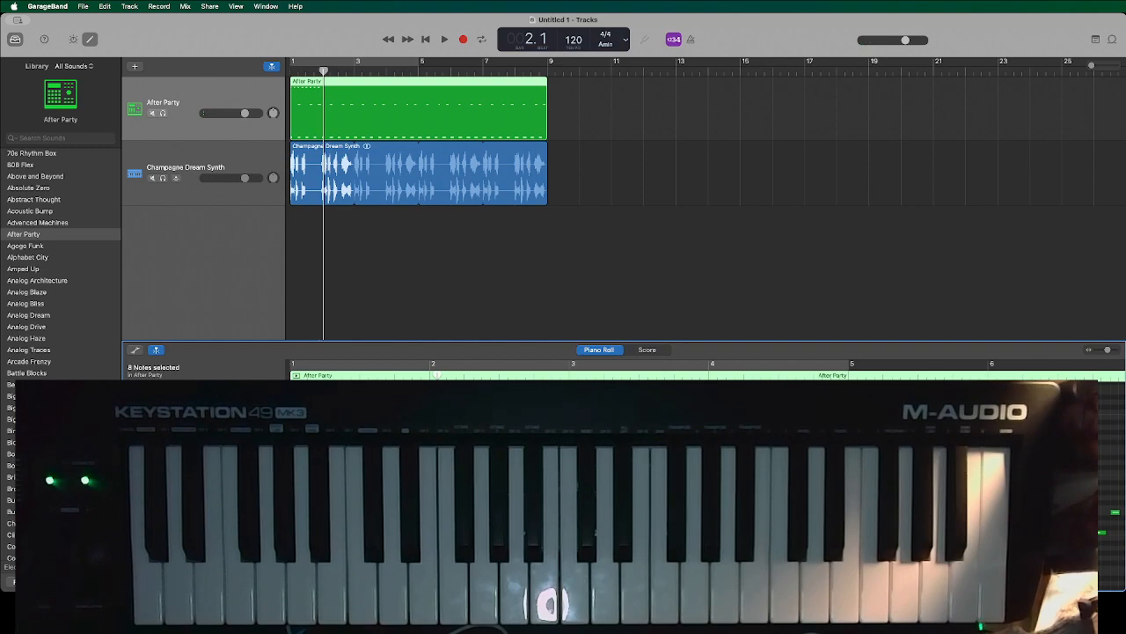
click(278, 493)
click(278, 493)
Play back bar 1 from the beginning to check the third drum layer.
key(Return)
key(space)
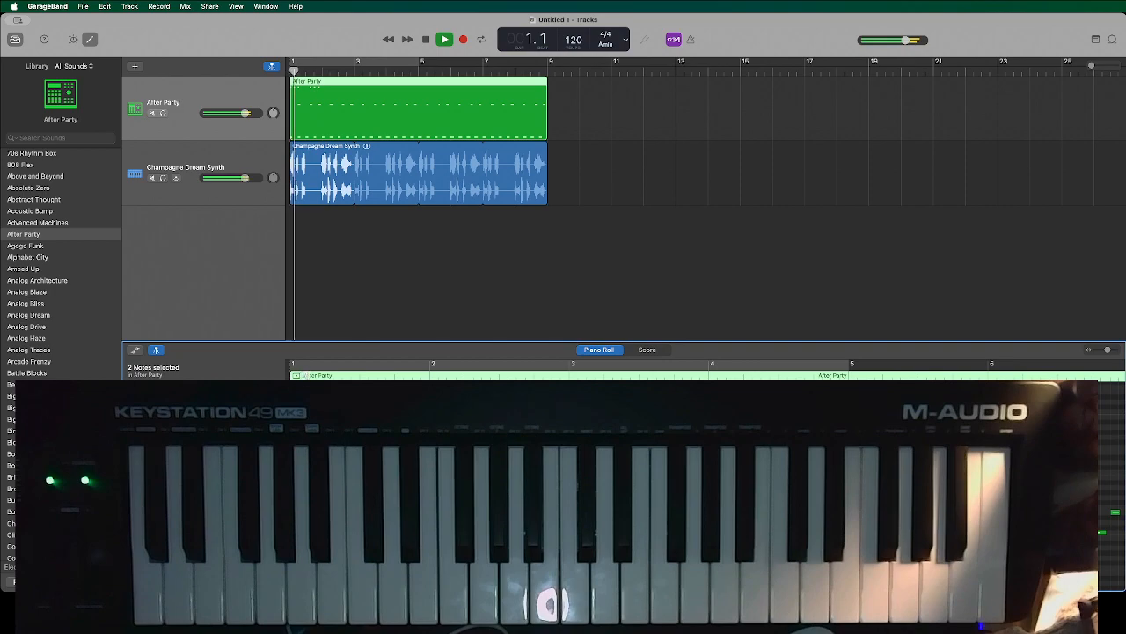
key(space)
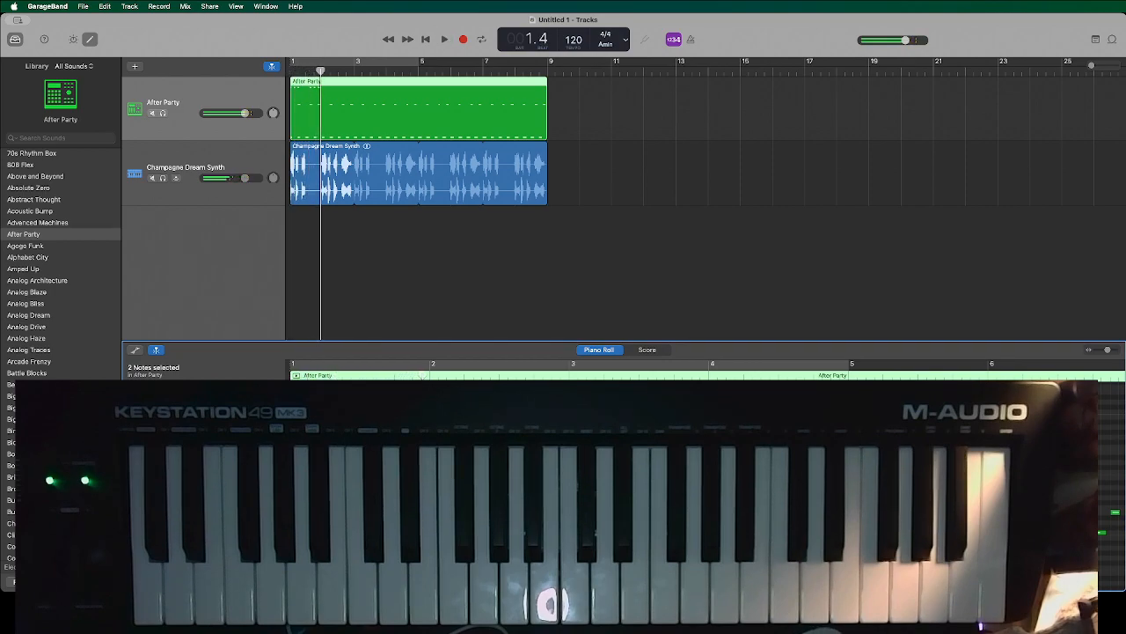
Duplicate the third drum layer's notes in the piano roll in growing groups until they fill all eight bars of the After Party region.
click(278, 492)
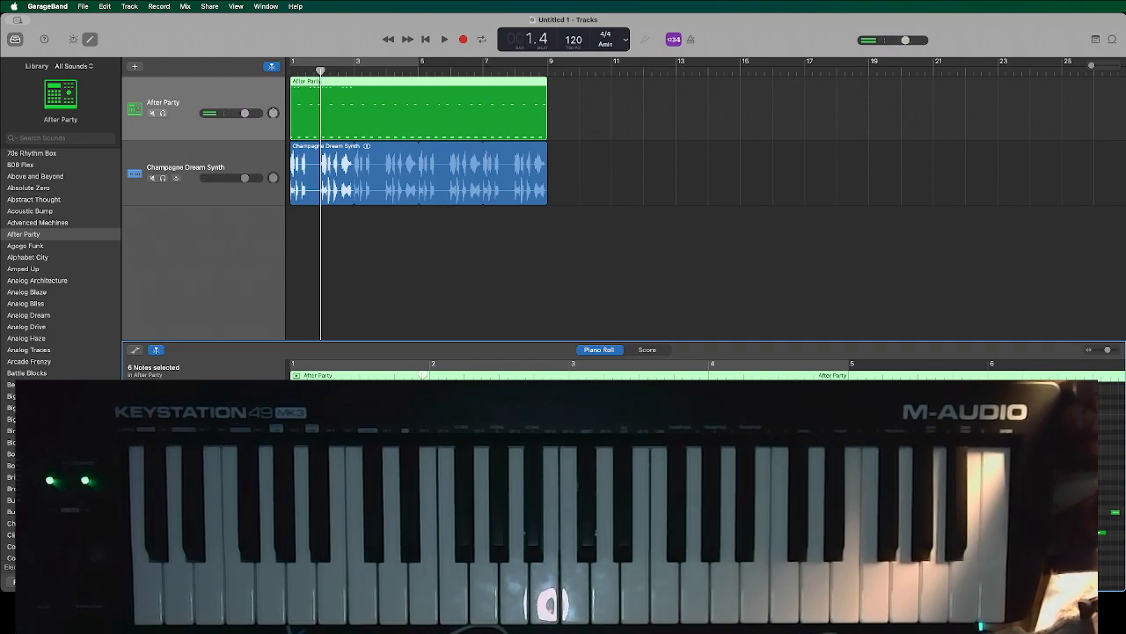
click(431, 484)
key(super+a)
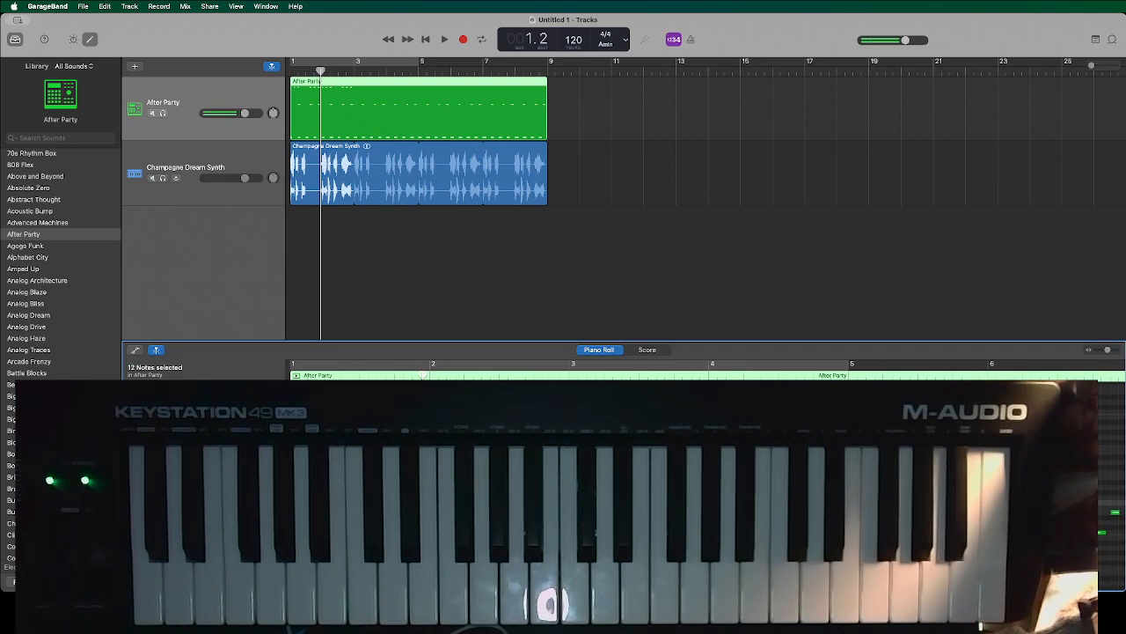
key(space)
click(268, 511)
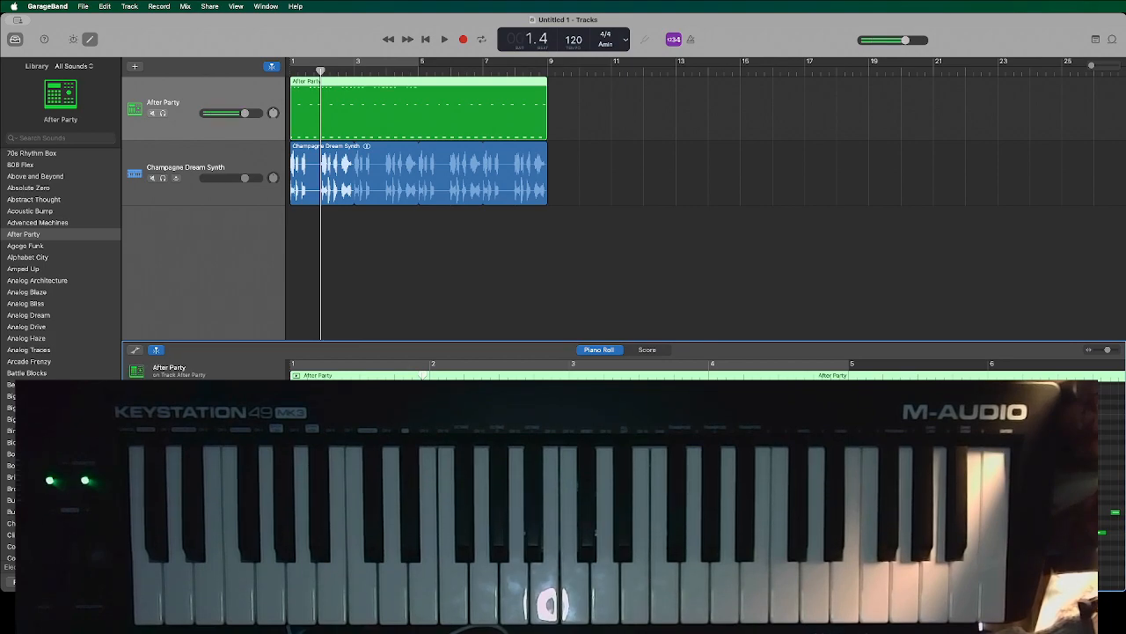
key(super+a)
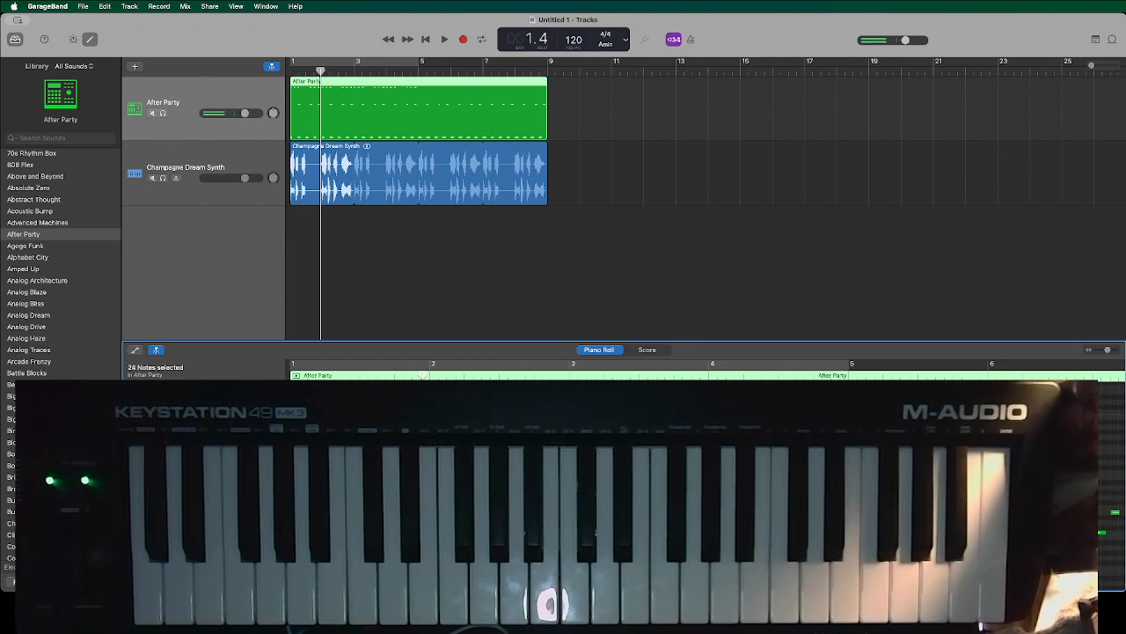
drag(295, 502, 856, 502)
Play back the full drum pattern with the synth loop from the beginning through bar 8, and switch away from GarageBand.
key(Return)
key(space)
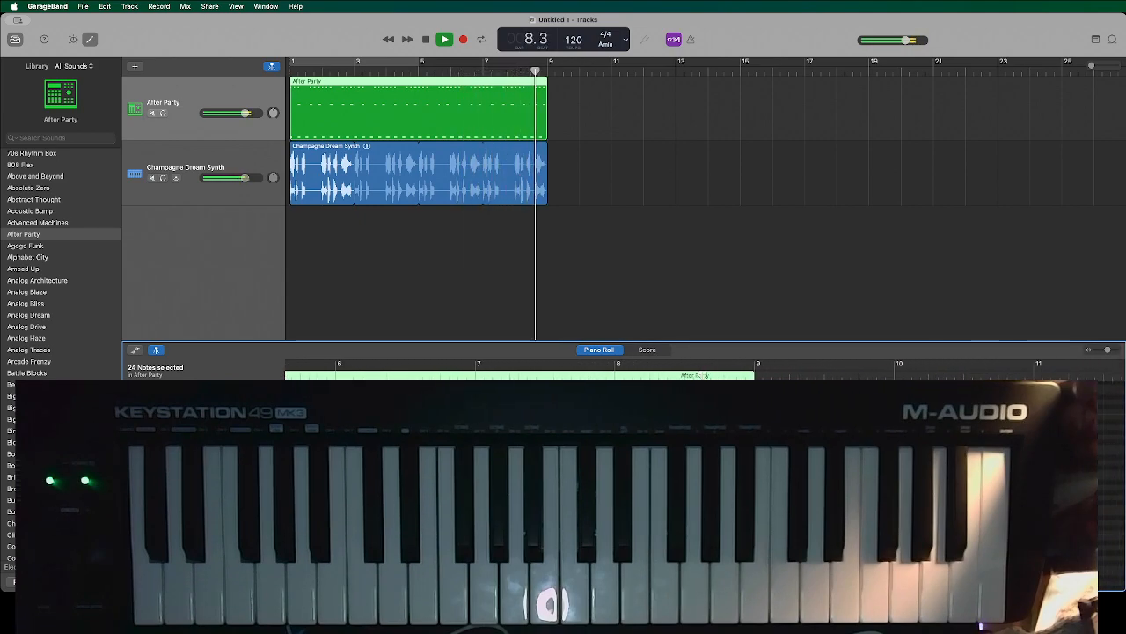
key(space)
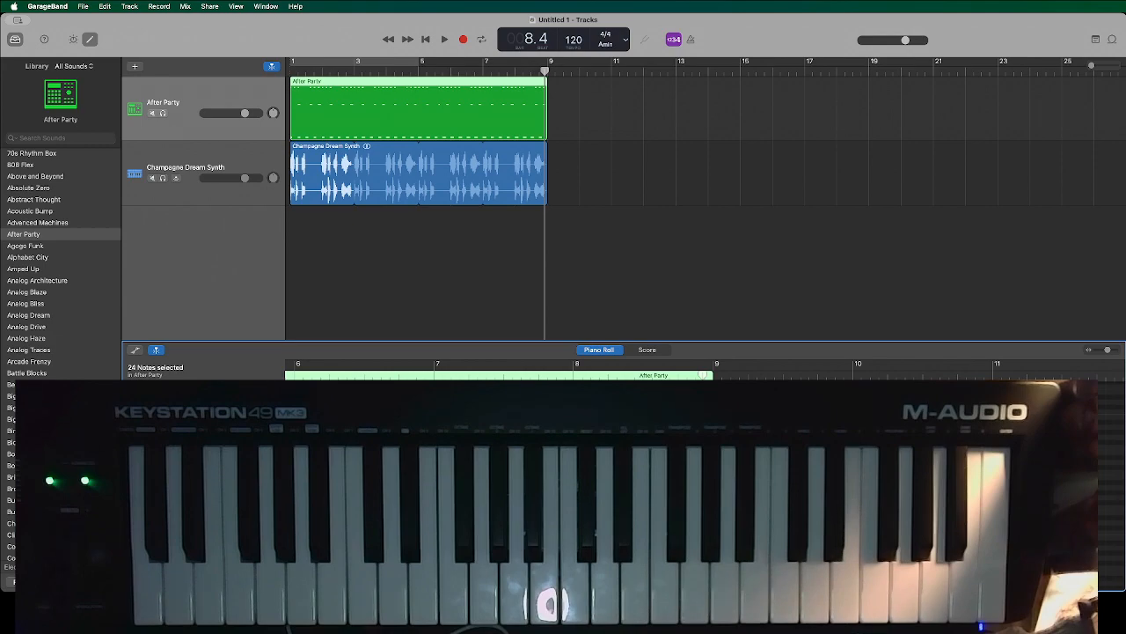
key(super+Tab)
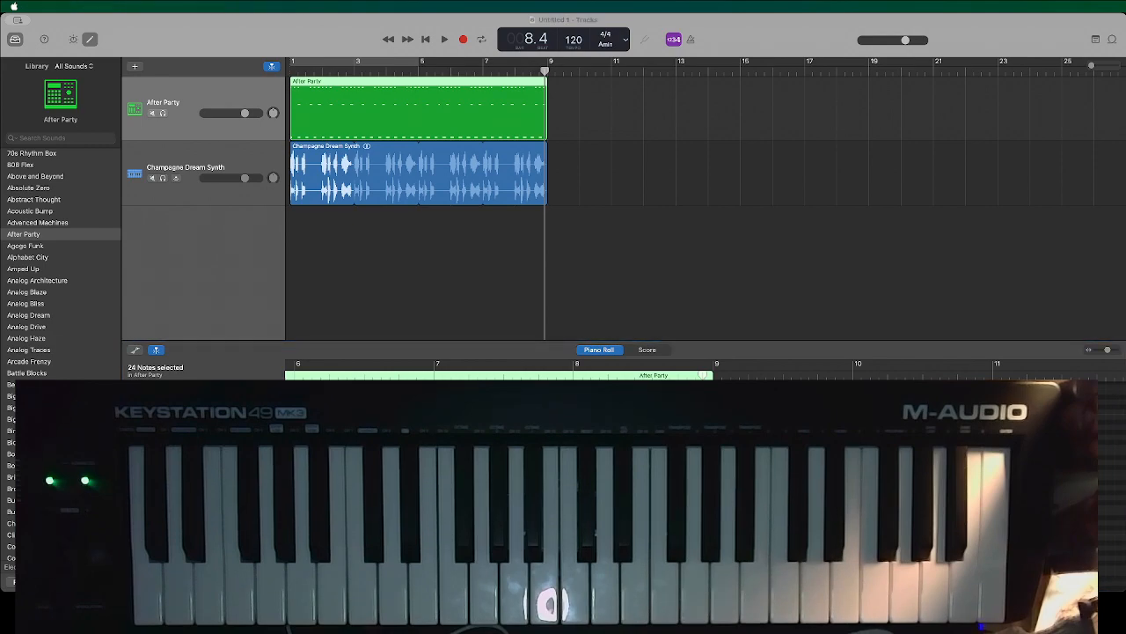